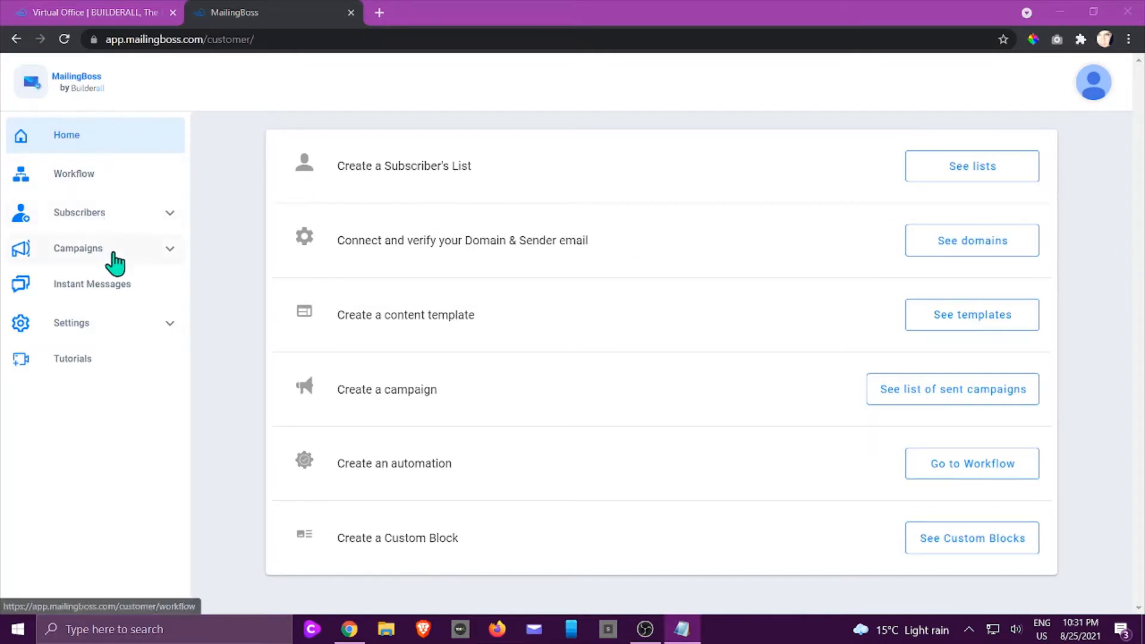
- Start a new email sequence named "Team Matrix Newsletter" with Team Matrix Newsletter as its main list
click(139, 263)
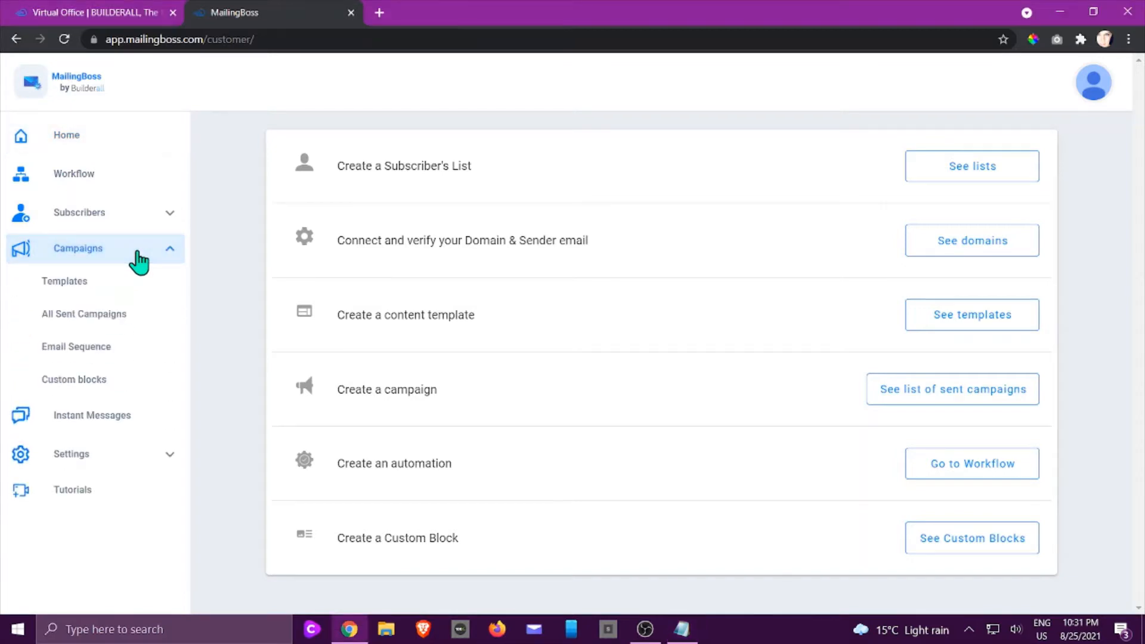
click(105, 356)
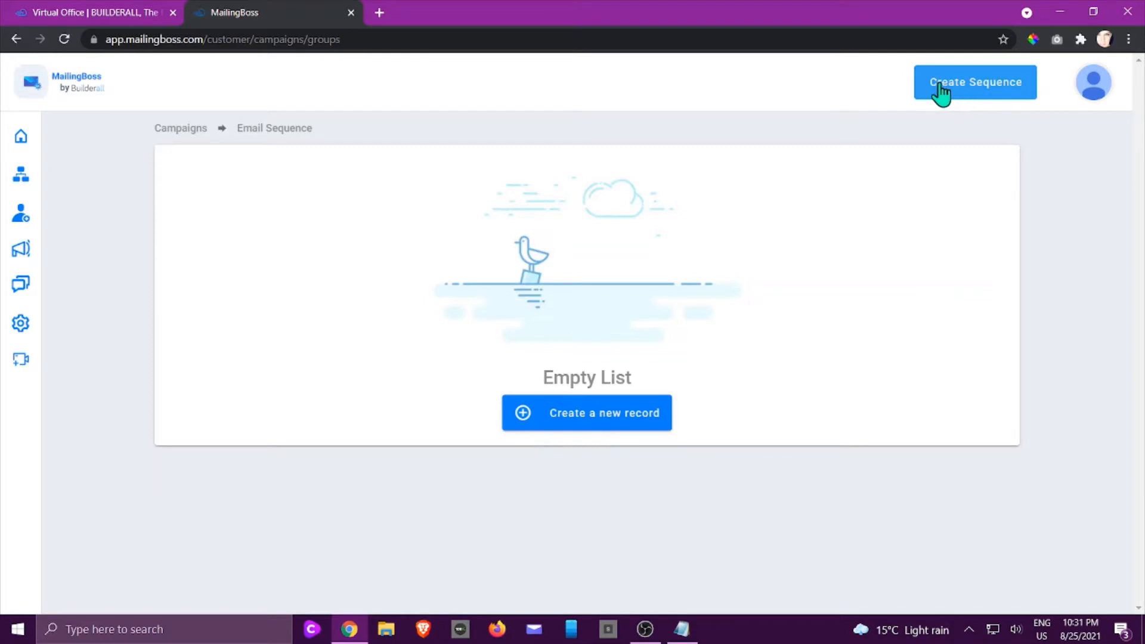
click(981, 92)
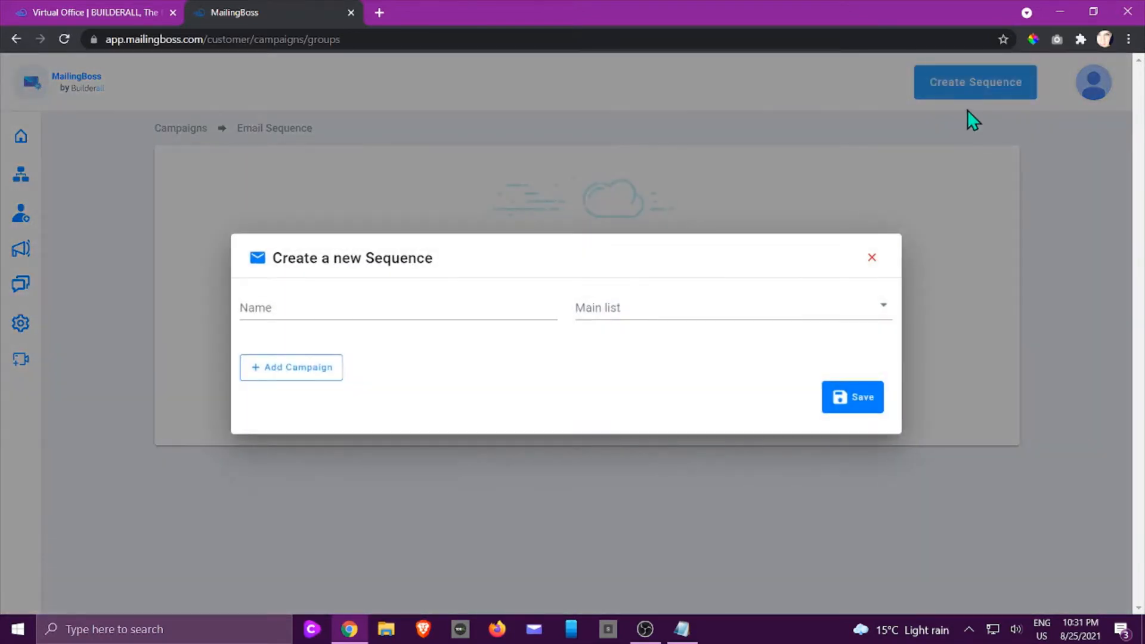
click(399, 301)
text(Team)
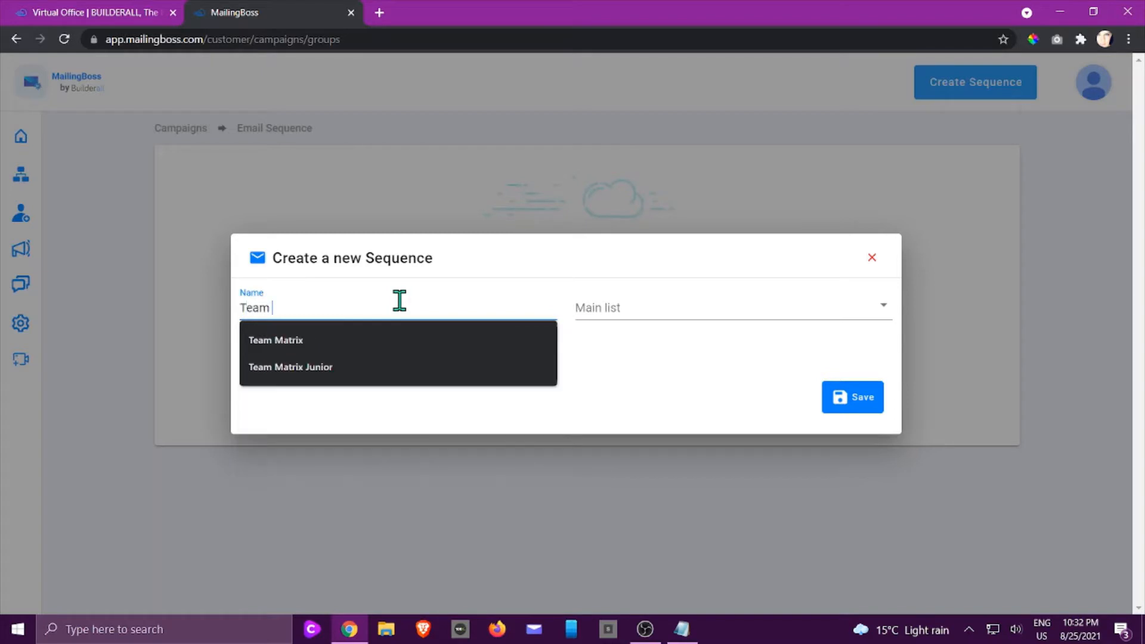
text( matrix Newsletter)
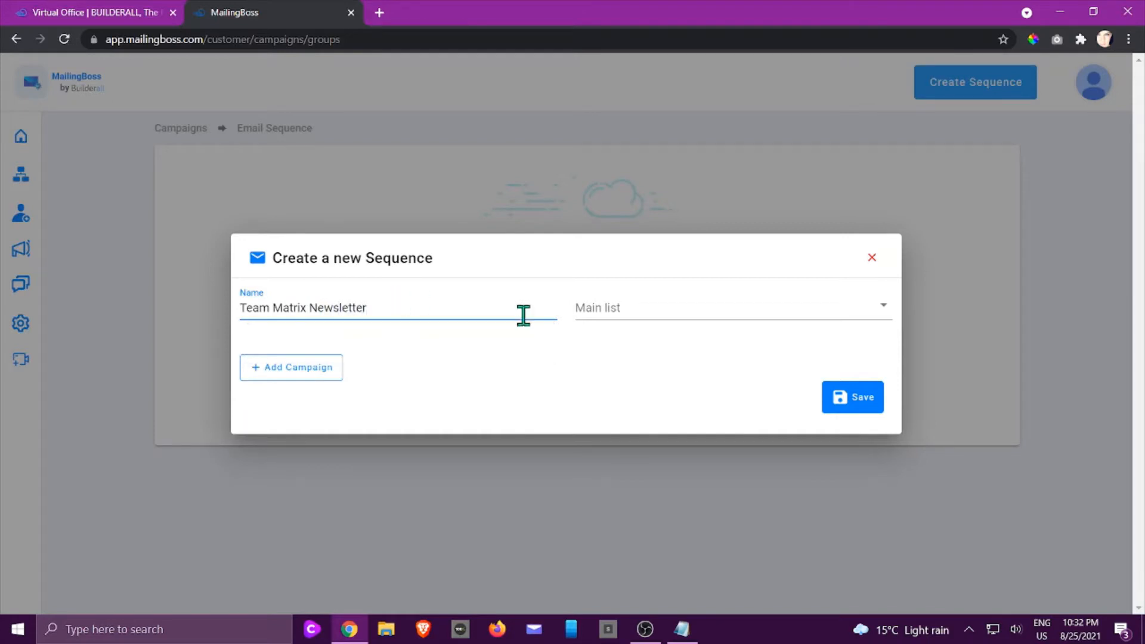
click(647, 313)
click(677, 445)
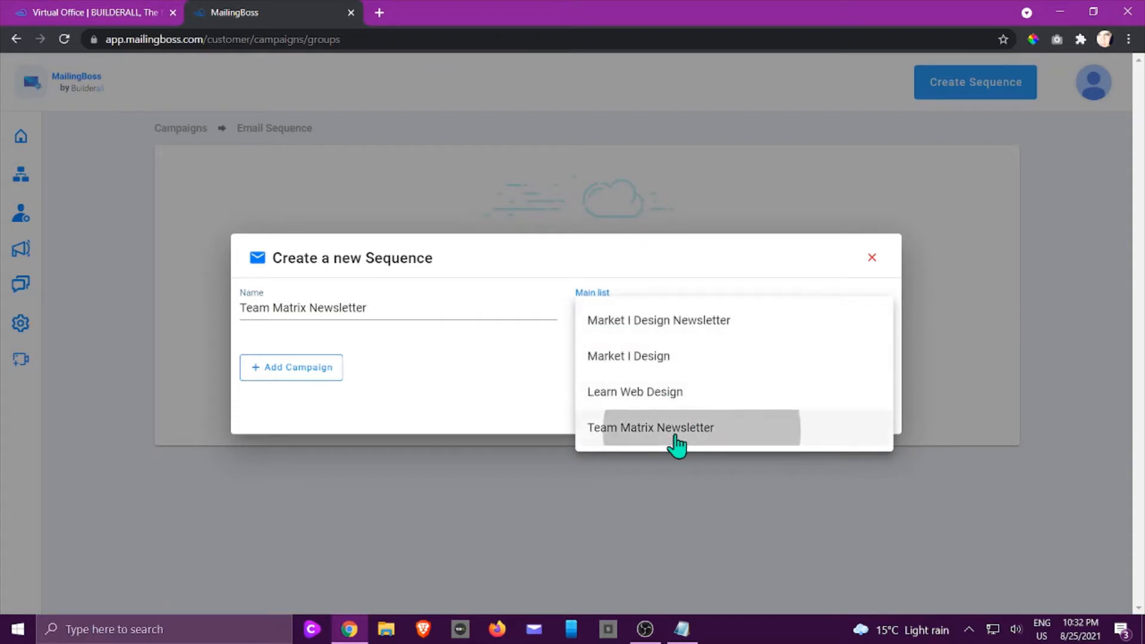
- Add a campaign to the sequence and assign the Team Matrix Newsletter list as its recipients
click(310, 370)
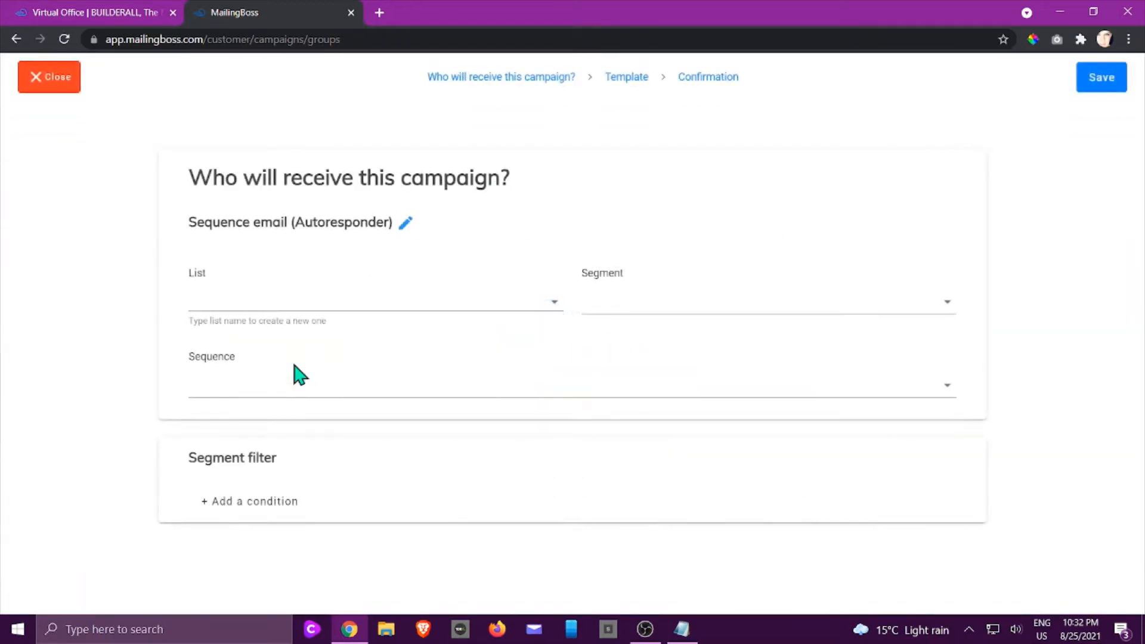
click(419, 300)
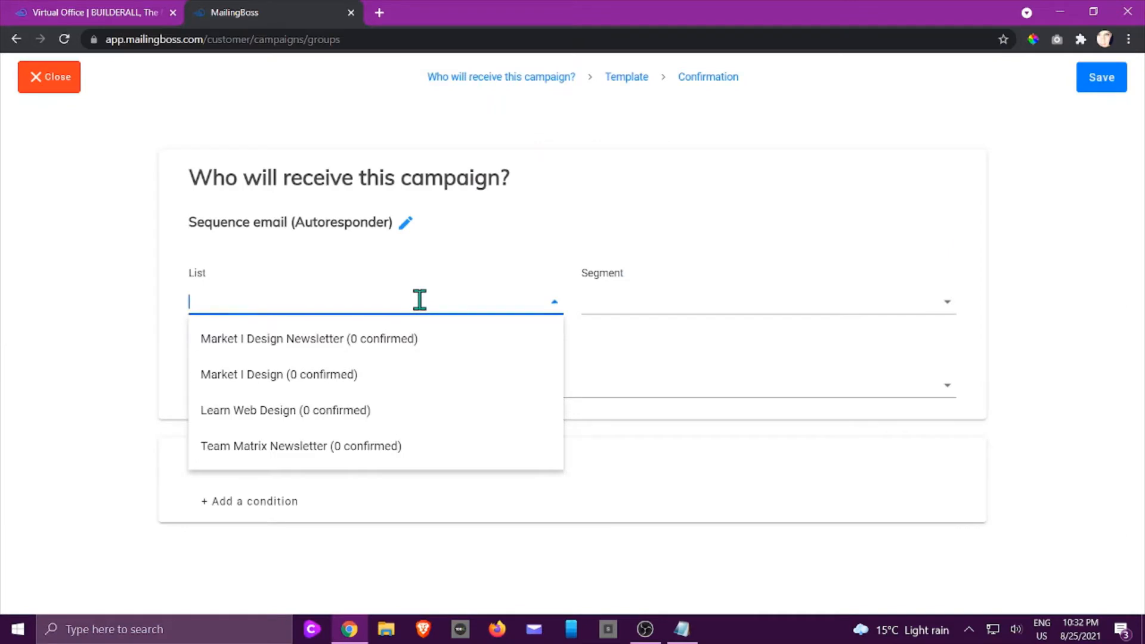
click(314, 454)
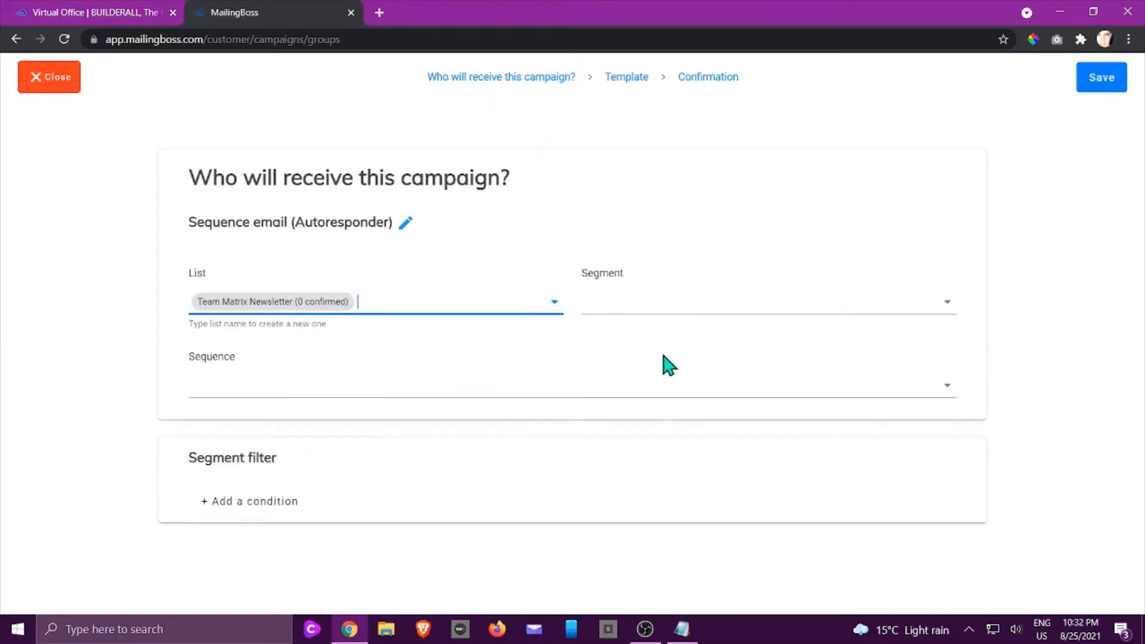
- Choose Autoresponder as the campaign type and save the campaign's recipient settings
click(407, 223)
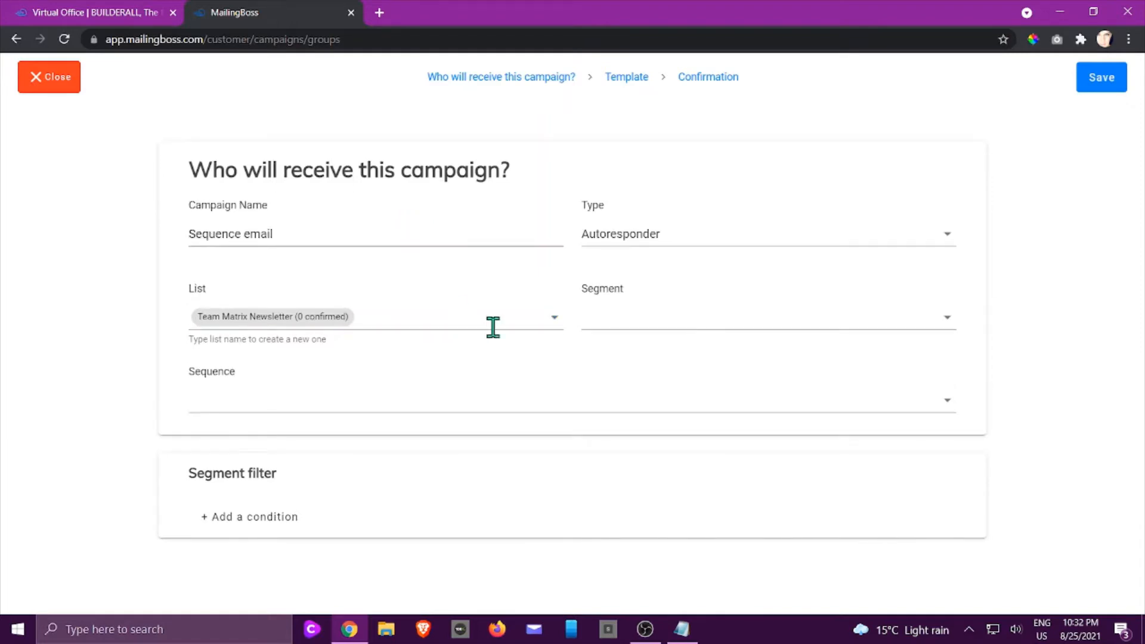
click(761, 236)
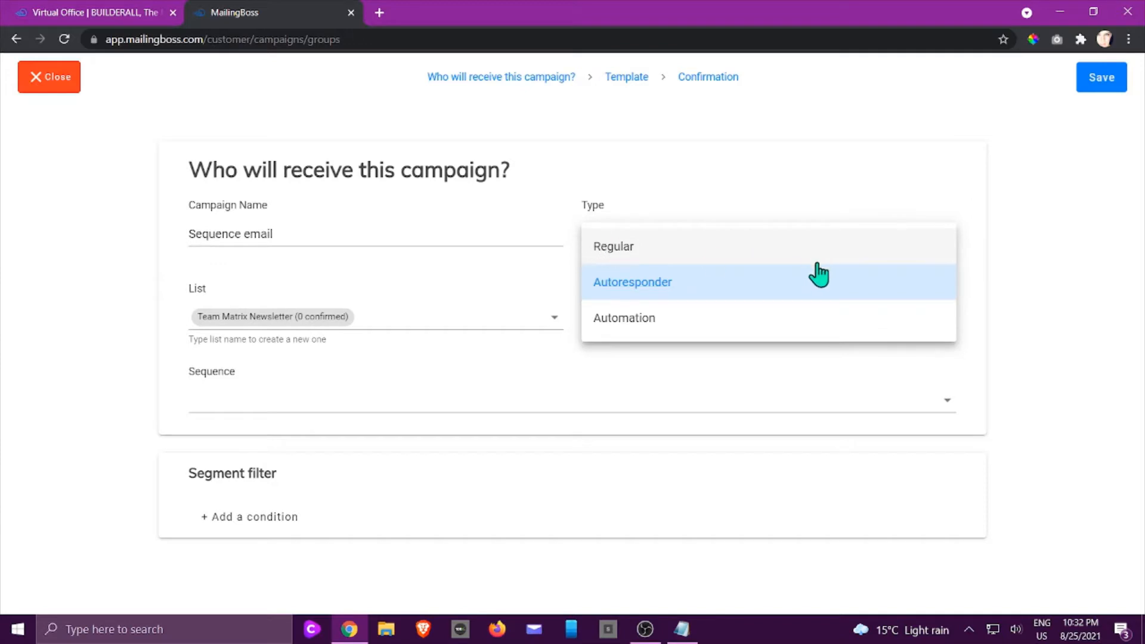
click(647, 292)
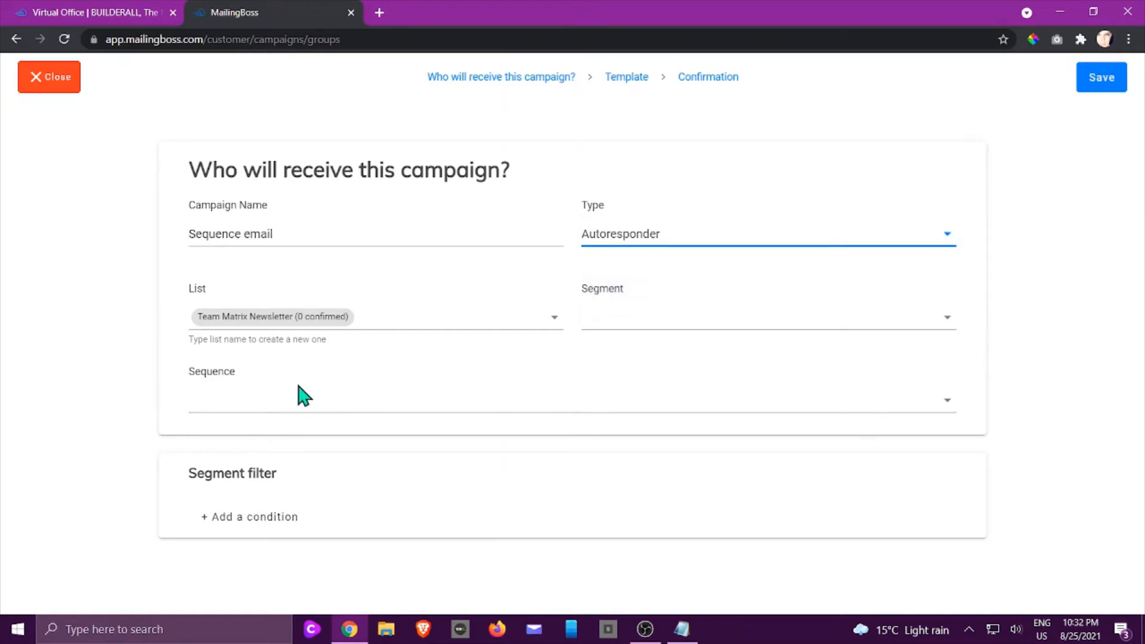
click(290, 404)
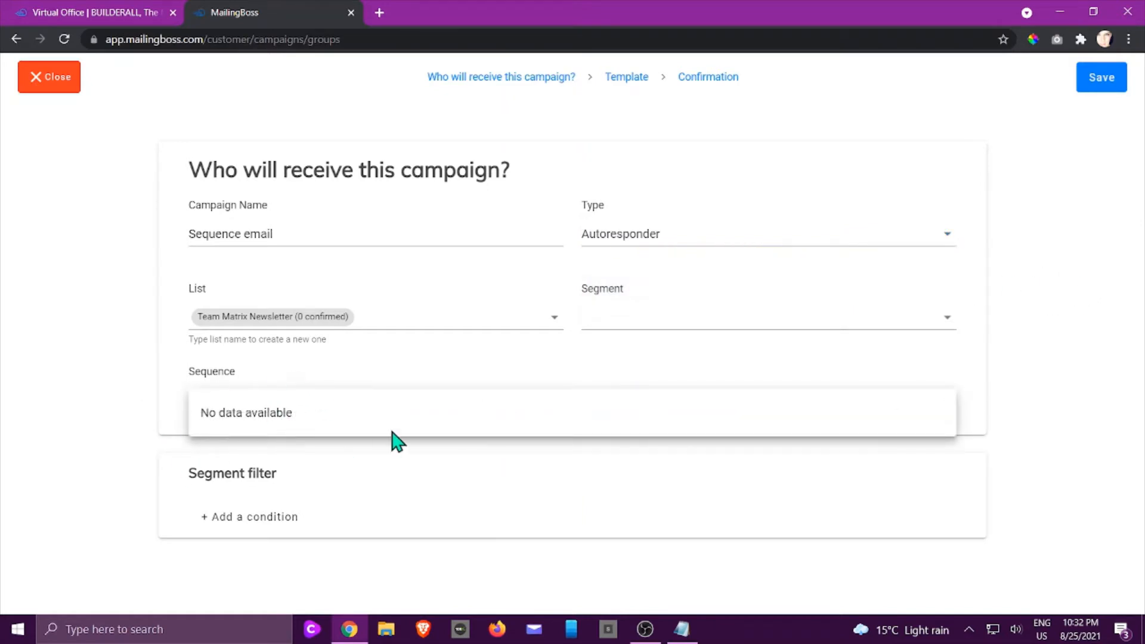
click(1107, 81)
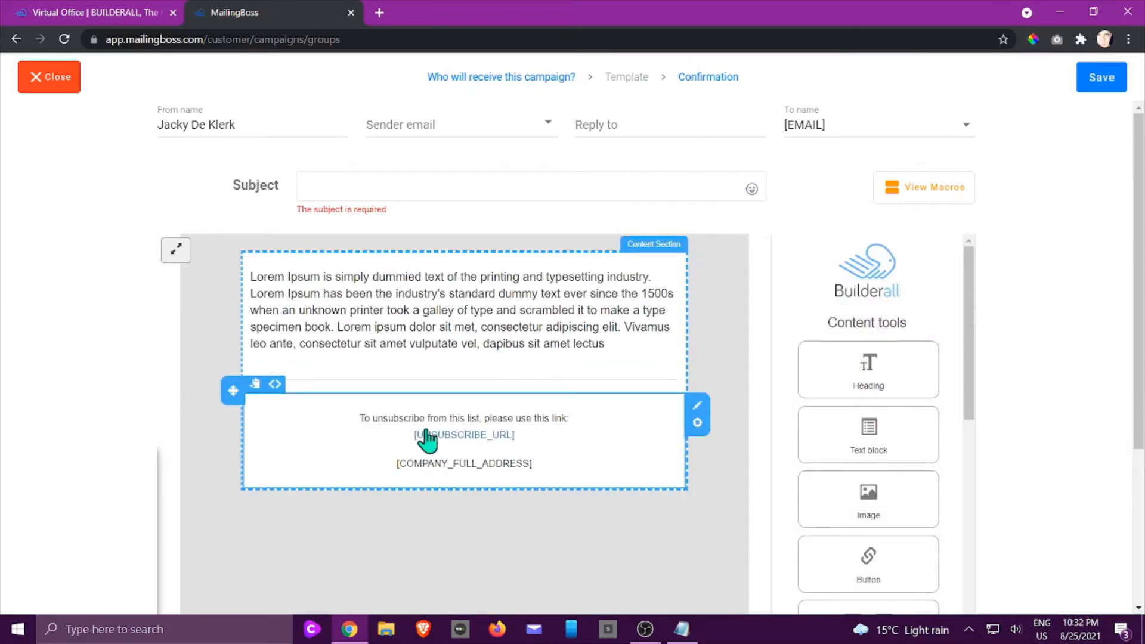
- Set the email subject to "Weekly Newsletter" and replace the Lorem Ipsum body text with "Hi." and the filler line "kdlfjadslfdksfjadlkfdfjlkds"
click(352, 186)
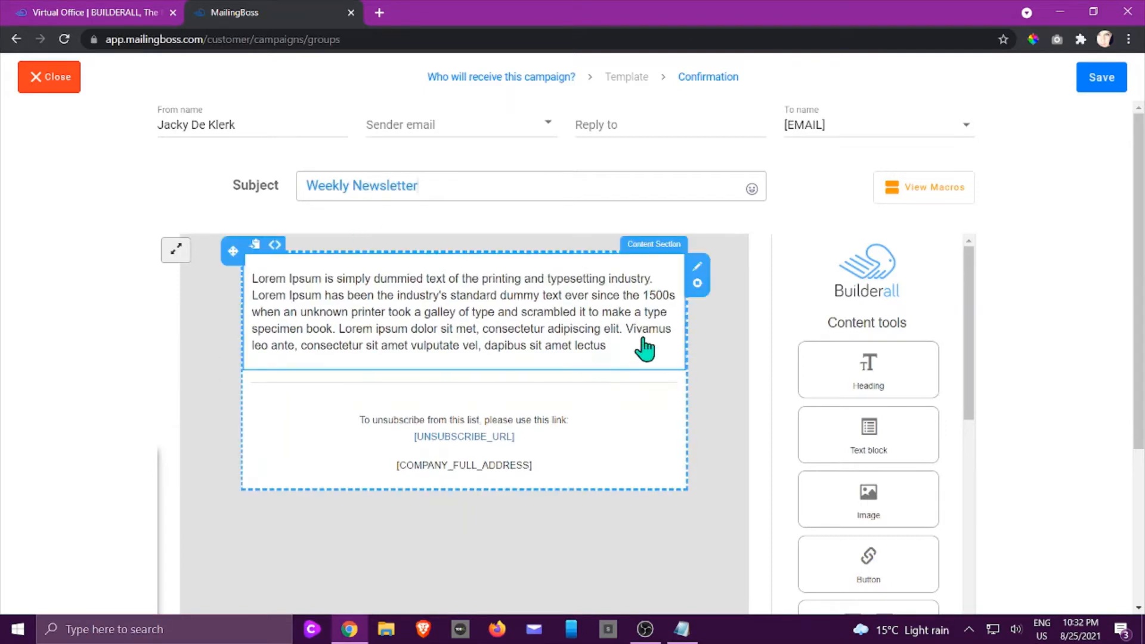
click(623, 352)
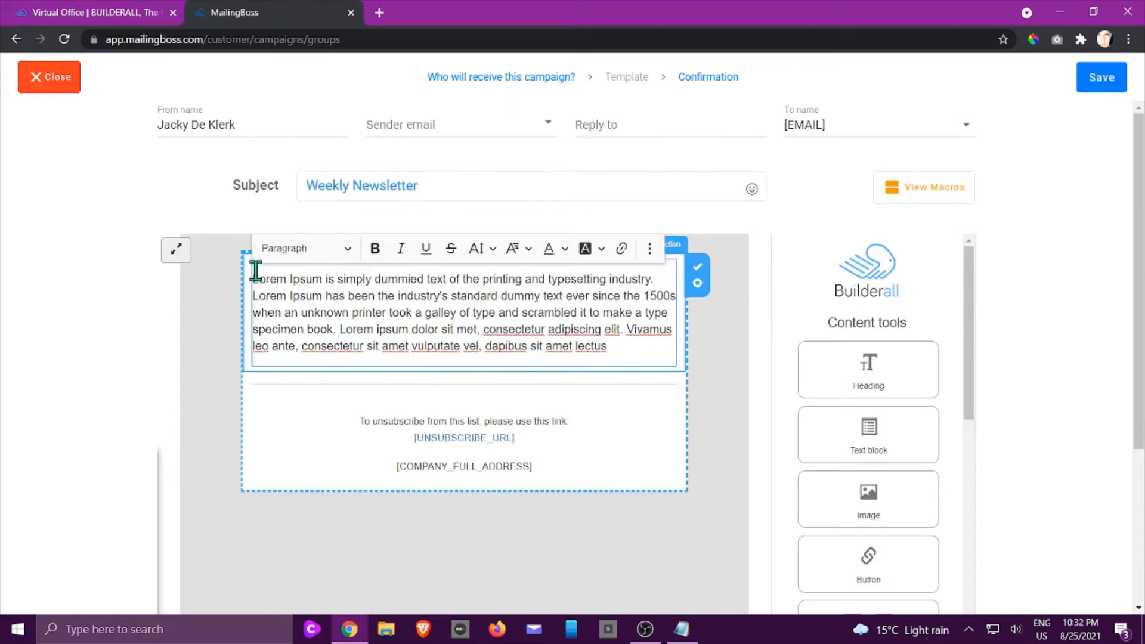
drag(253, 278, 624, 349)
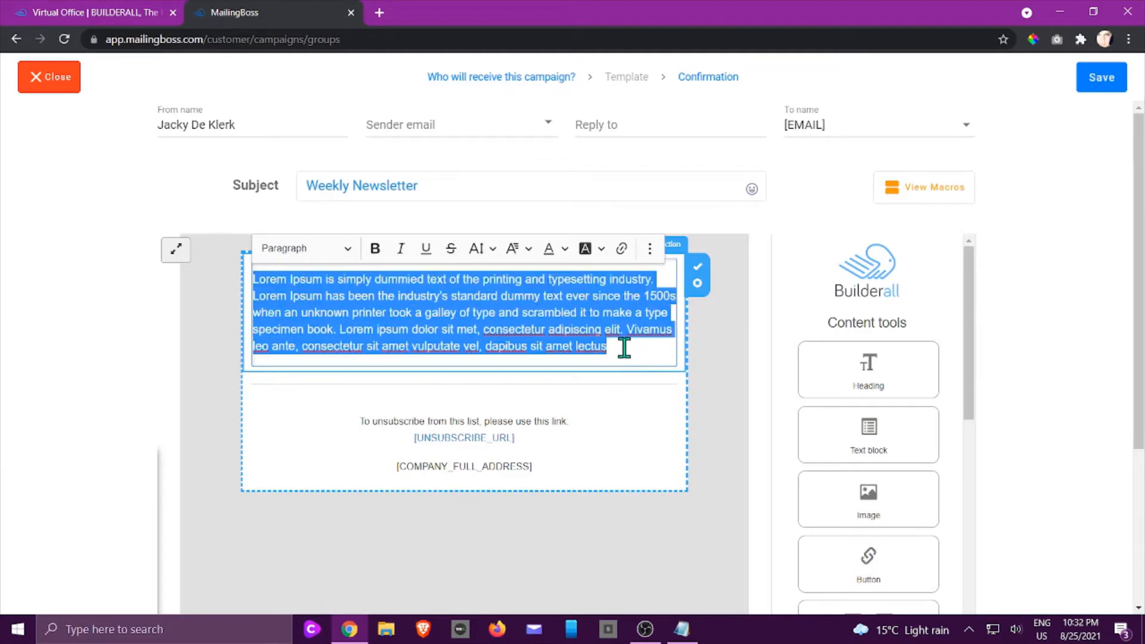
text(Hi,)
key(Return)
key(Return)
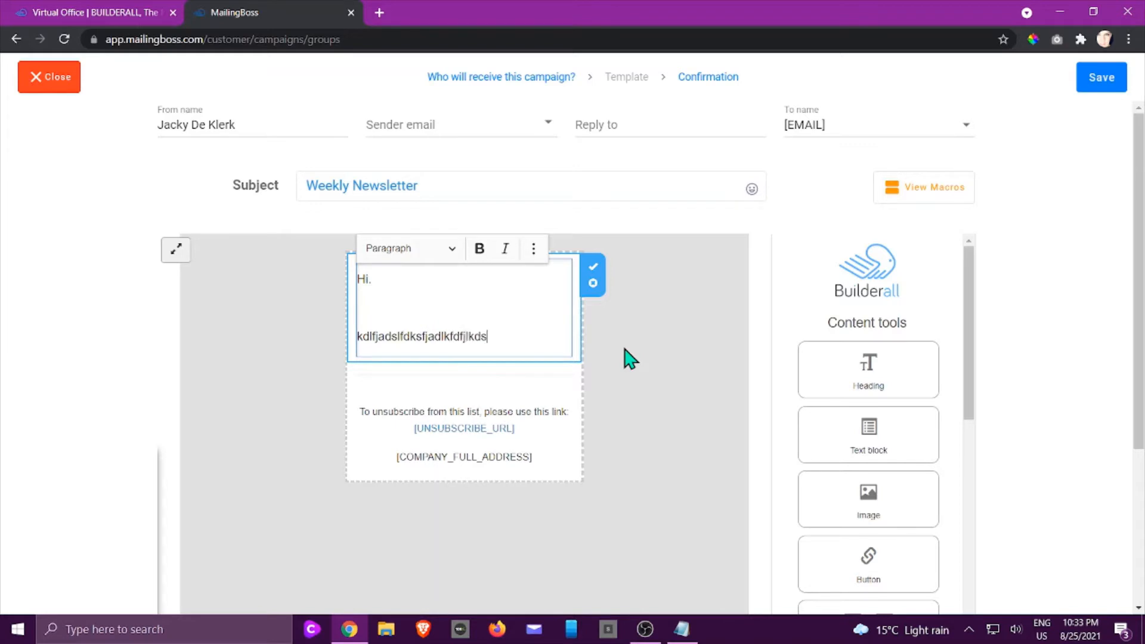
click(631, 418)
- Insert a heading block, an image block and a button block, in that order, above the greeting in the email
scroll(835, 358, down, 3)
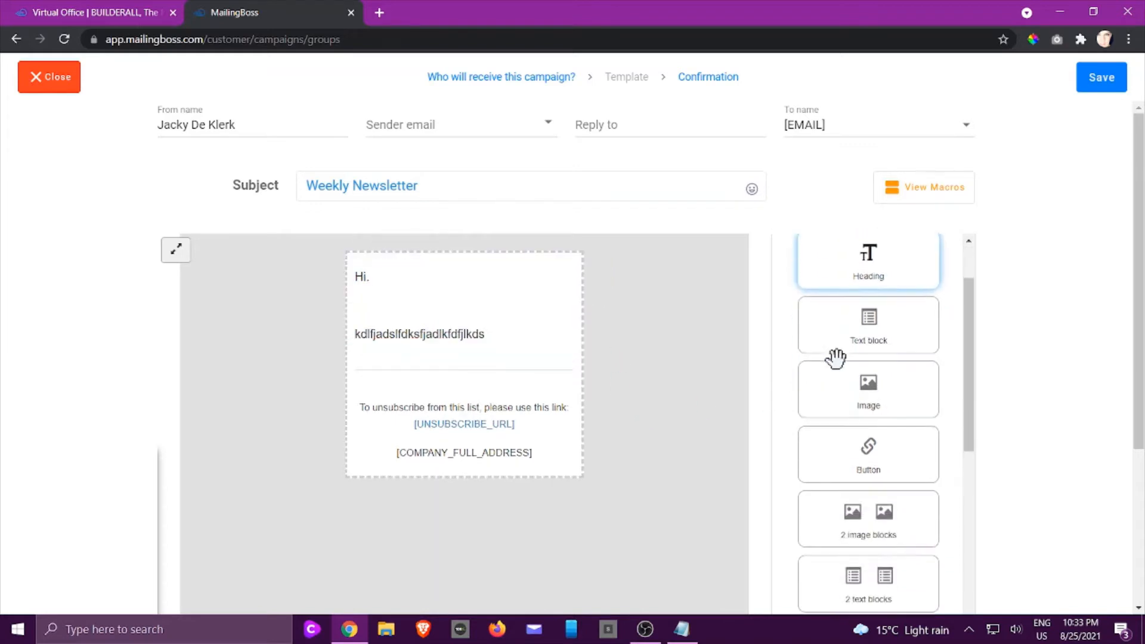
scroll(853, 293, down, 1)
scroll(862, 307, up, 5)
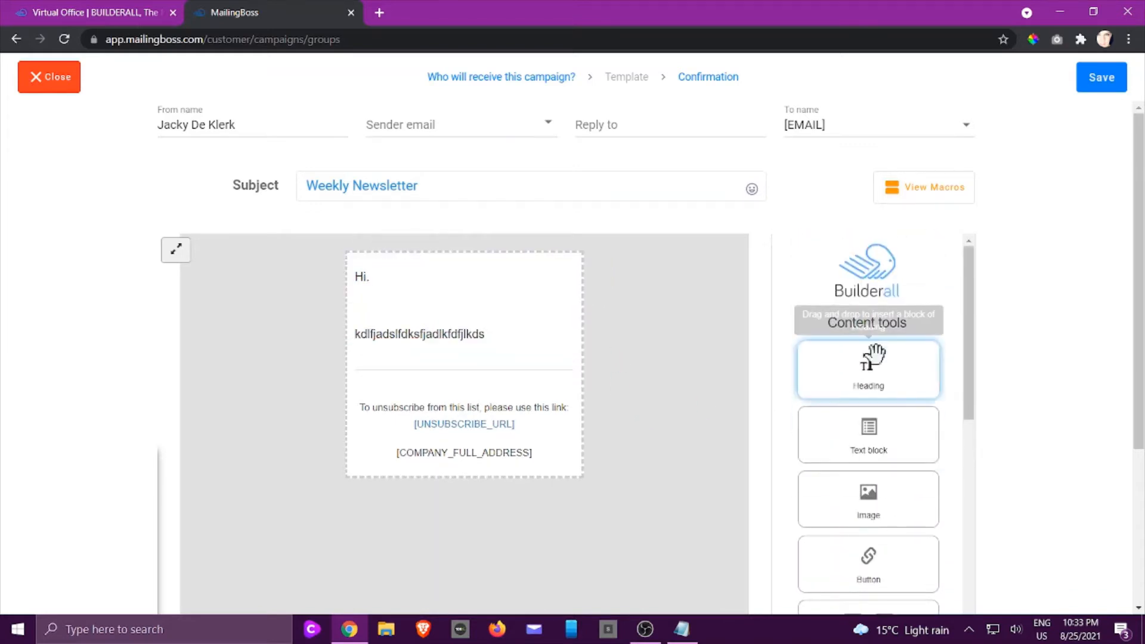
mouse_move(895, 384)
mouse_down()
mouse_move(539, 299)
mouse_move(451, 292)
mouse_up()
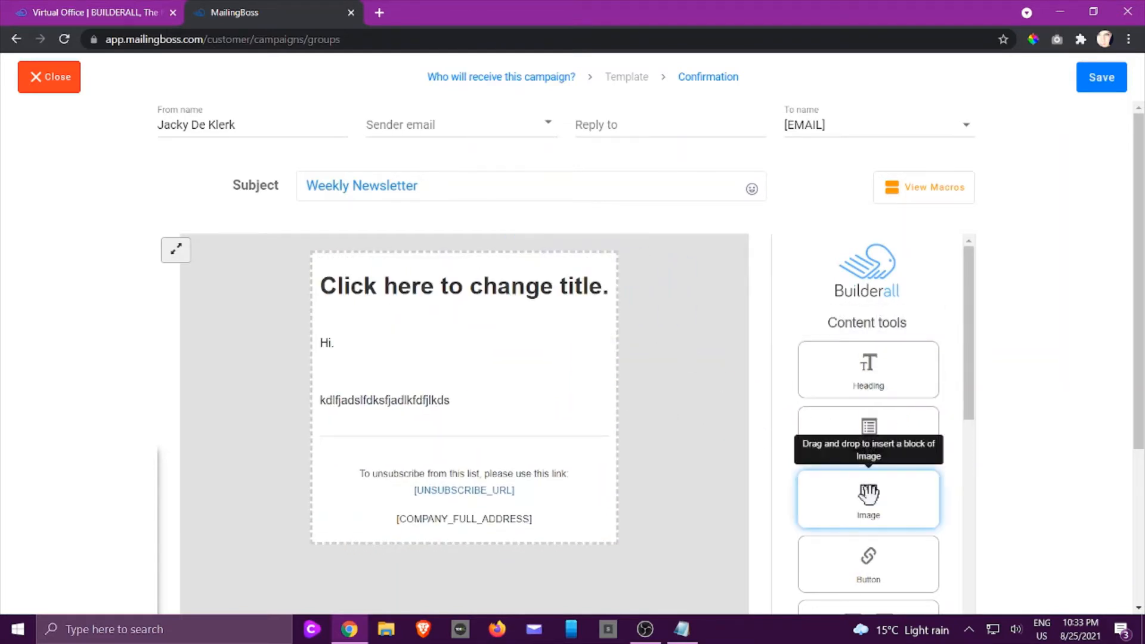
drag(866, 495, 399, 378)
scroll(898, 463, down, 3)
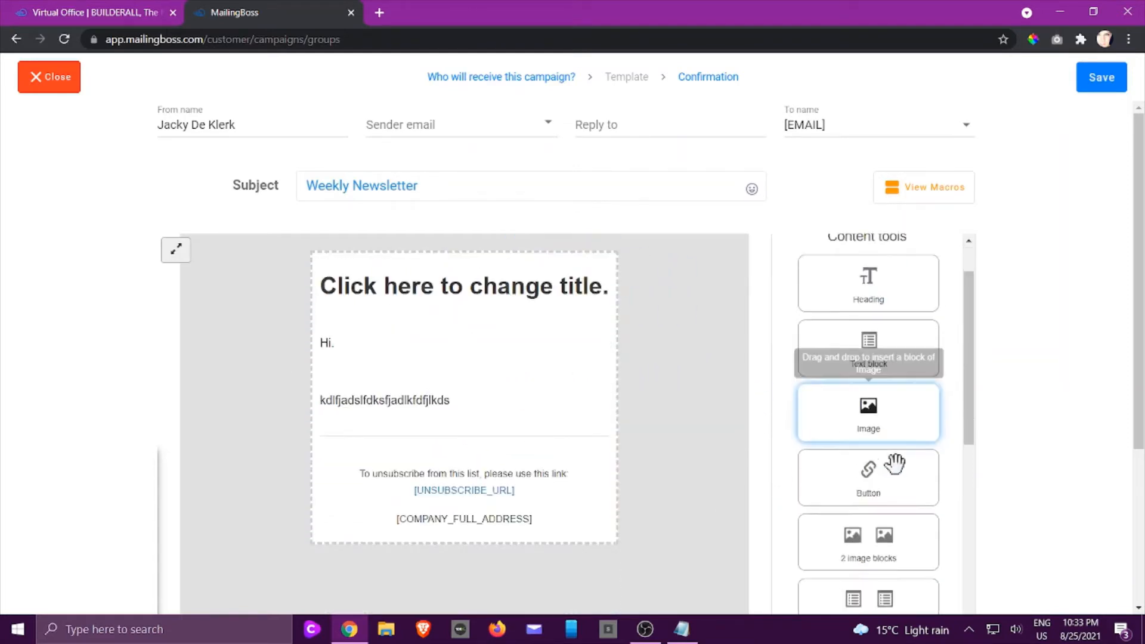
drag(857, 381, 318, 584)
scroll(889, 406, down, 3)
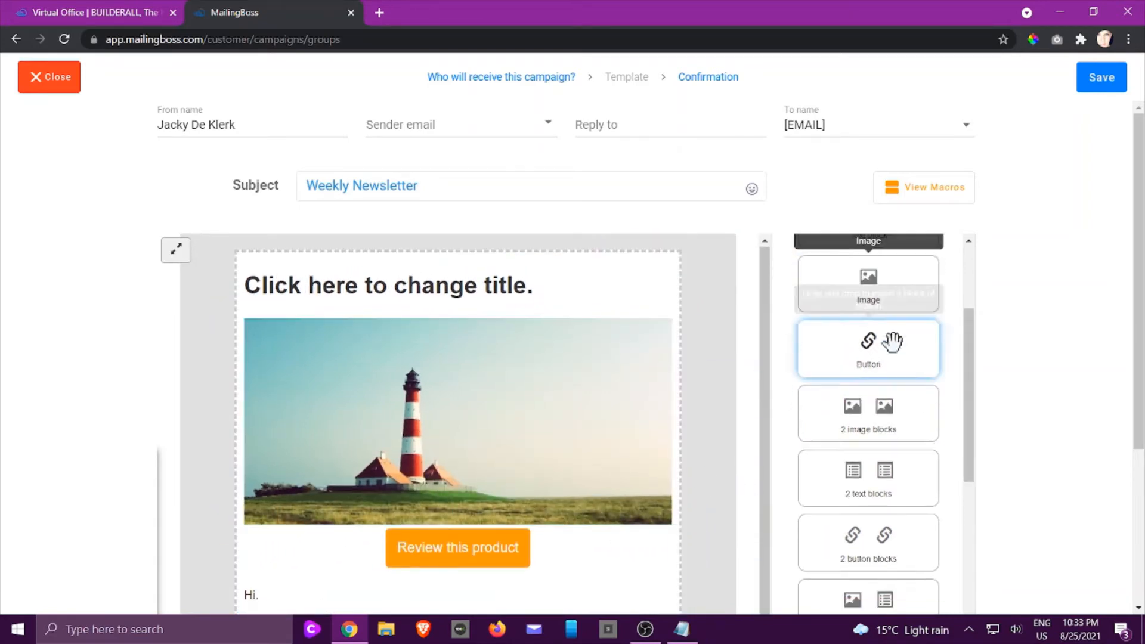
scroll(904, 382, down, 10)
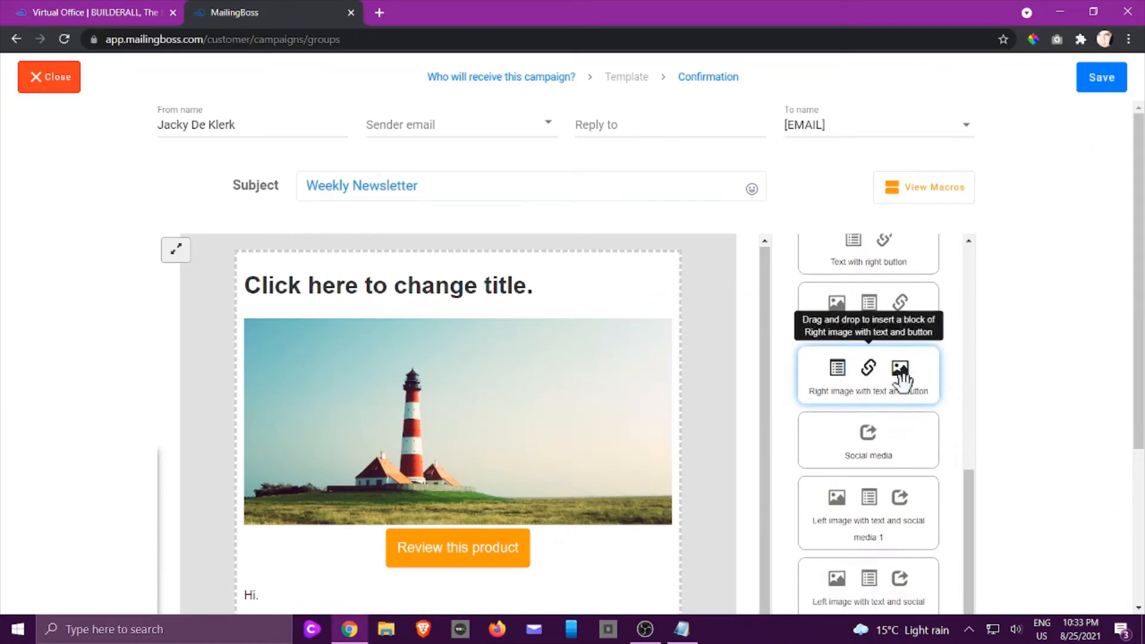
scroll(903, 382, down, 5)
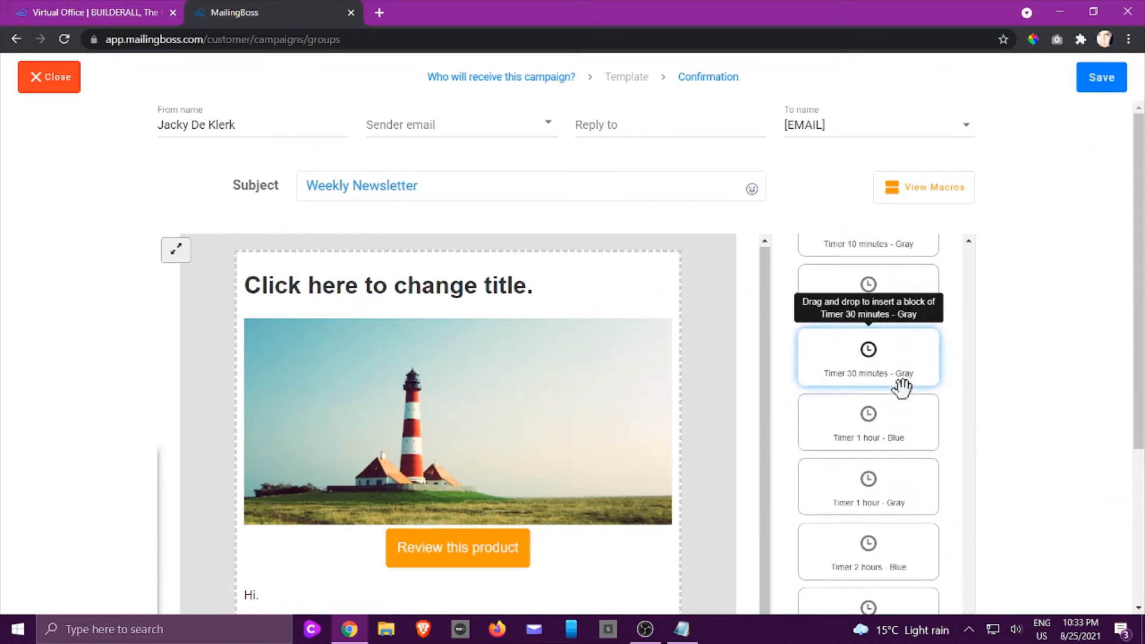
scroll(896, 434, down, 5)
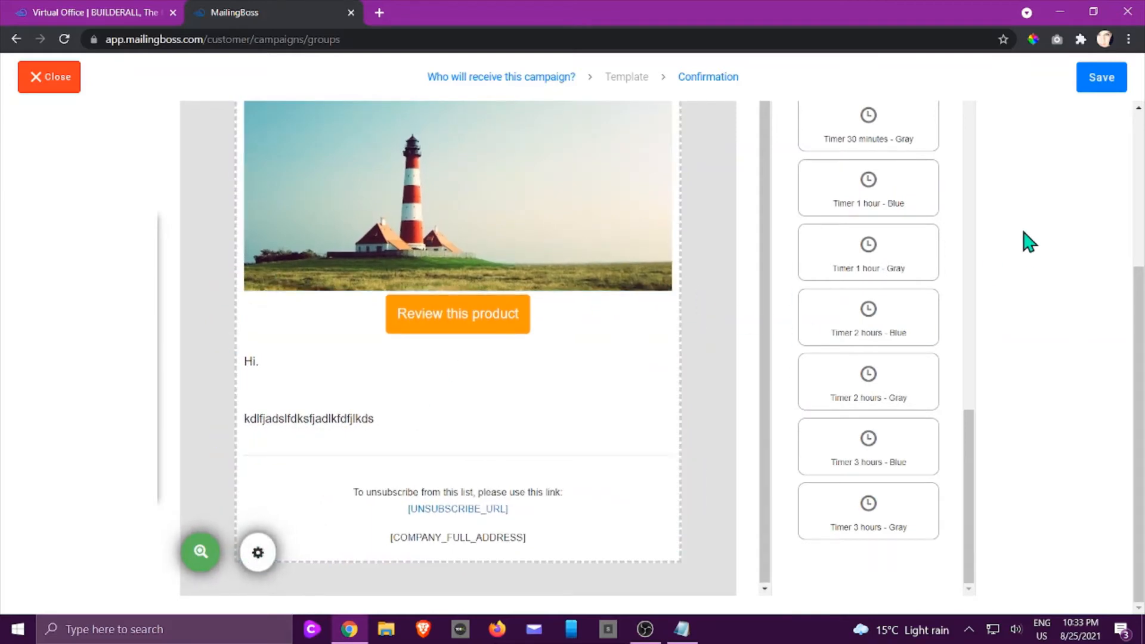
scroll(1027, 243, up, 5)
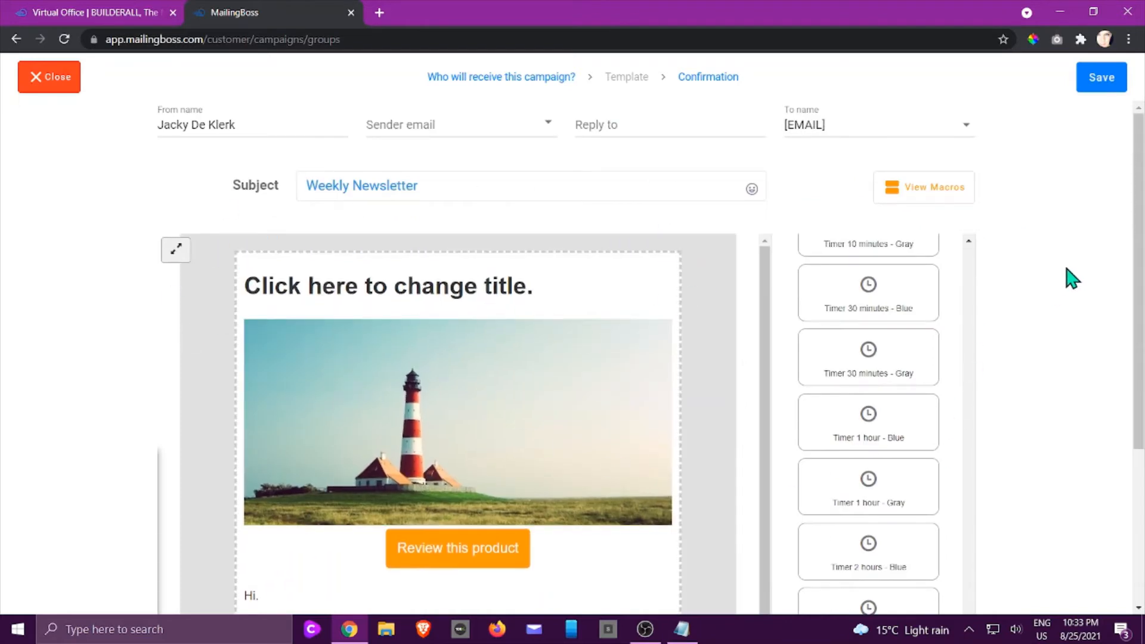
- Choose the verified sender email, fill in the reply-to email address, and save the email template
click(1096, 89)
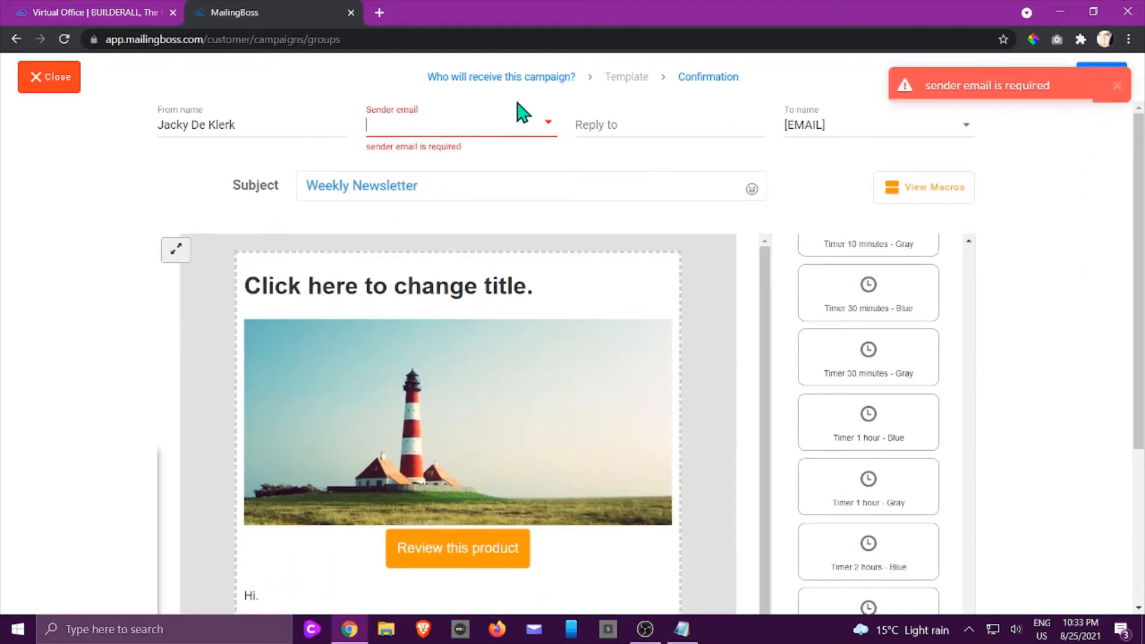
click(540, 121)
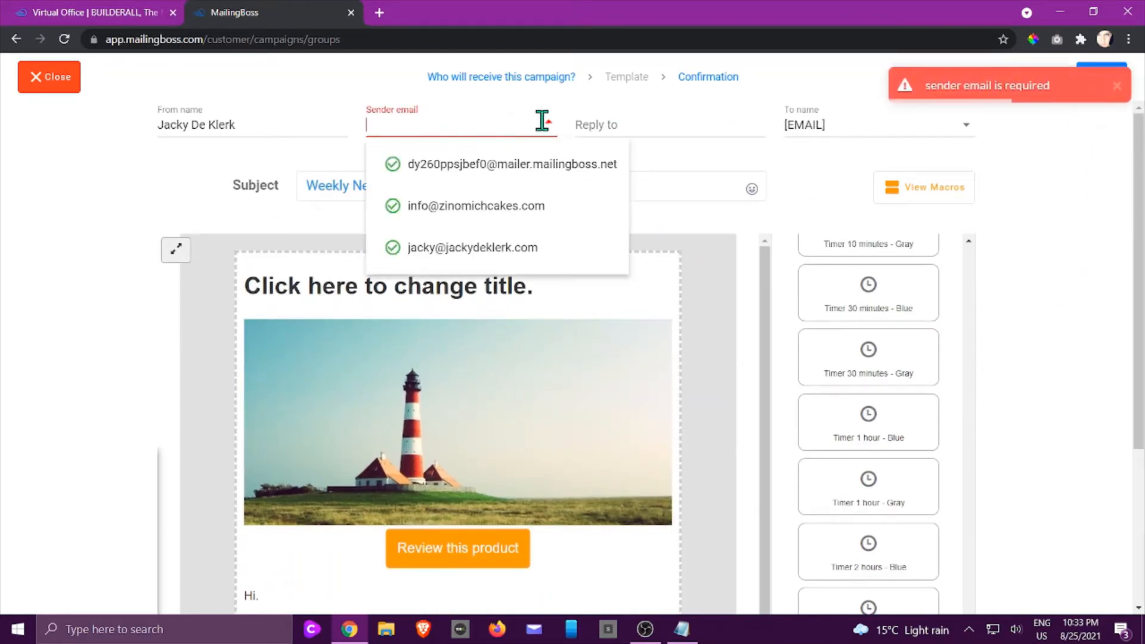
click(456, 247)
click(691, 123)
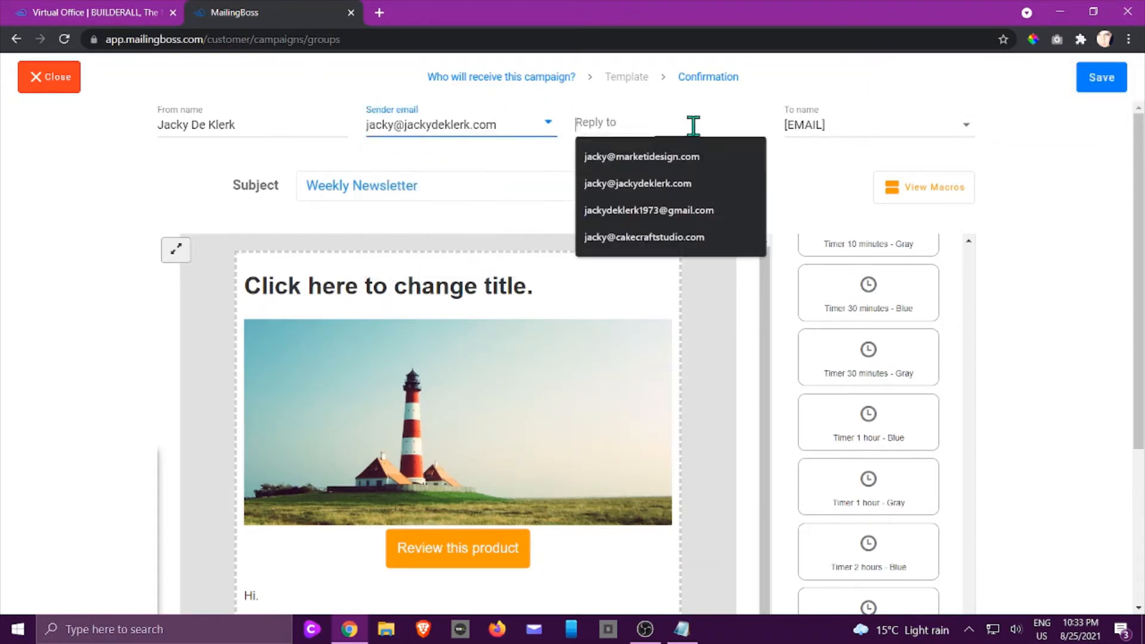
click(656, 158)
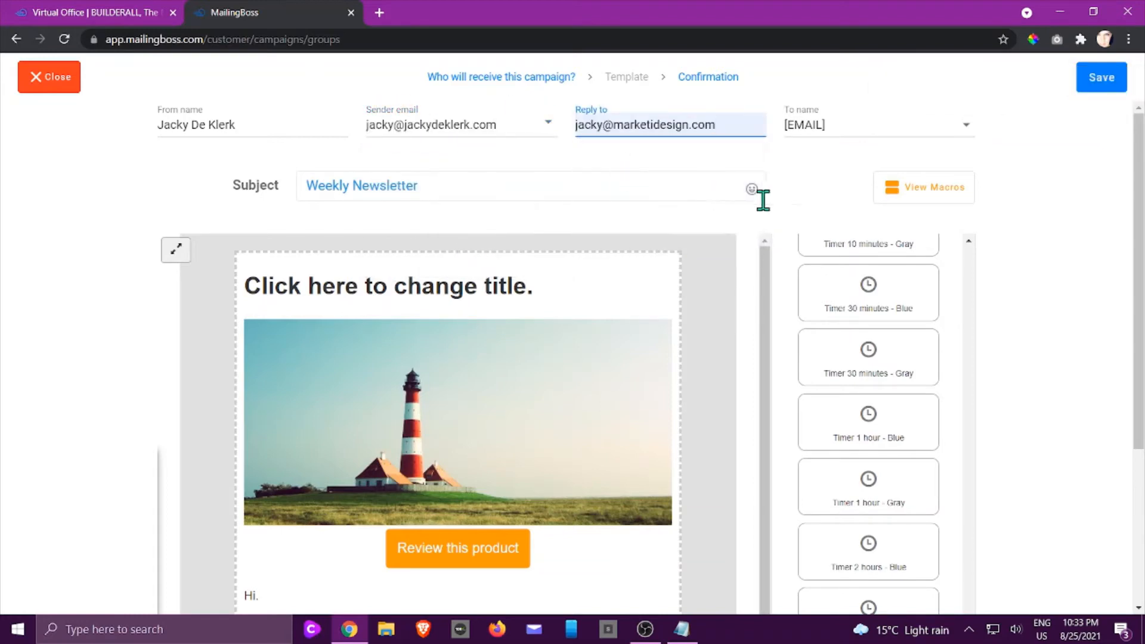
click(1107, 84)
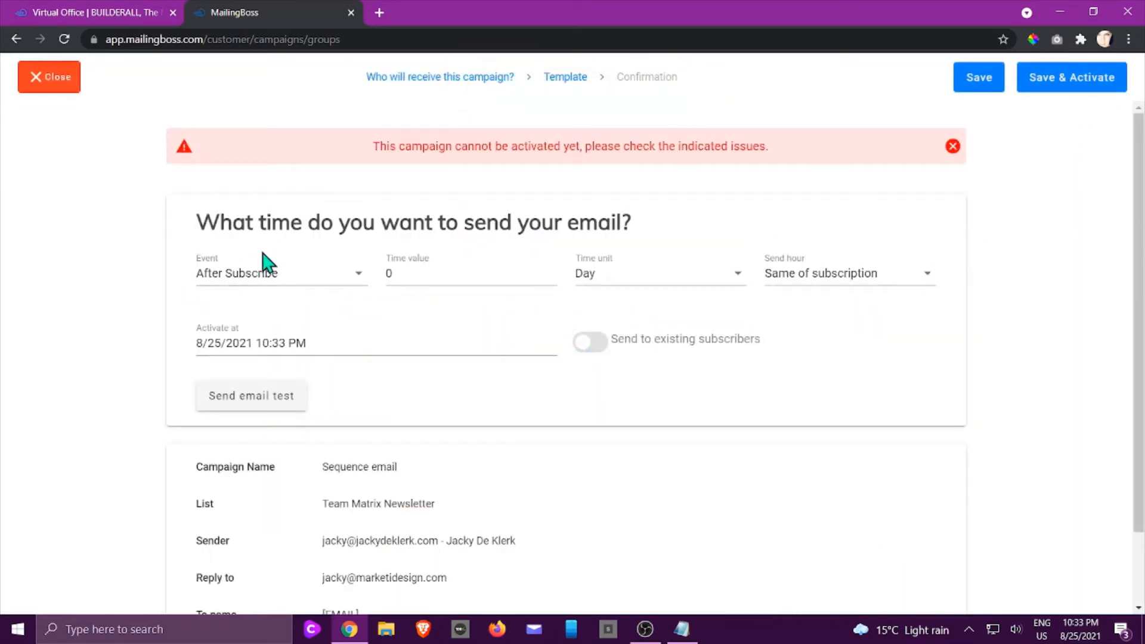
- Choose After Subscribe as the sending event and Minute as the time unit for the campaign
click(355, 281)
click(355, 280)
click(355, 281)
click(354, 284)
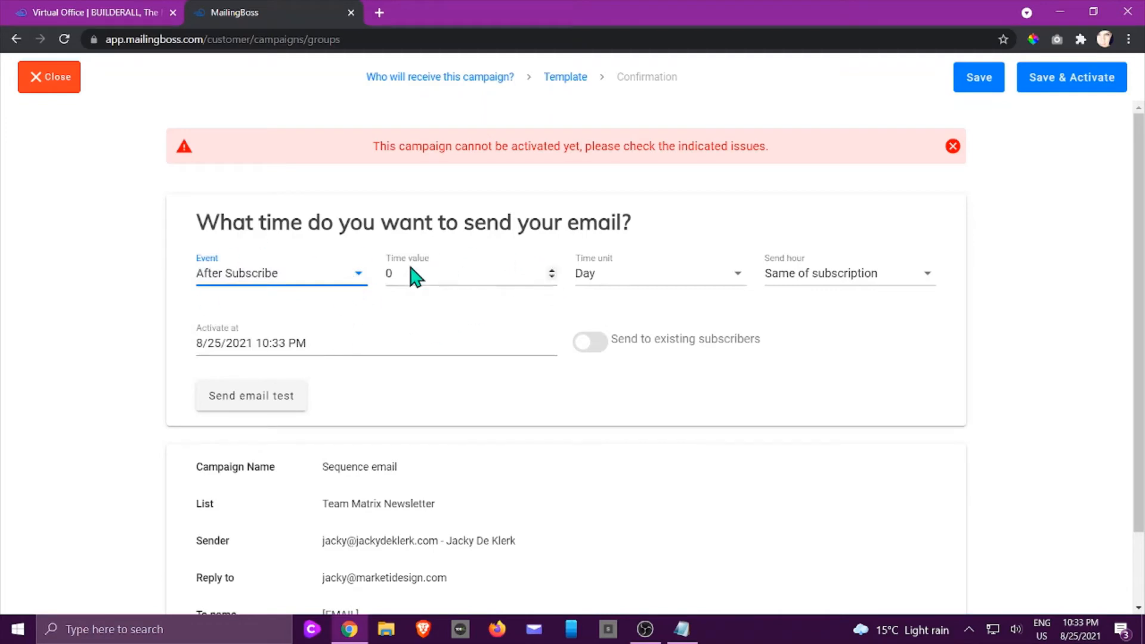
click(740, 282)
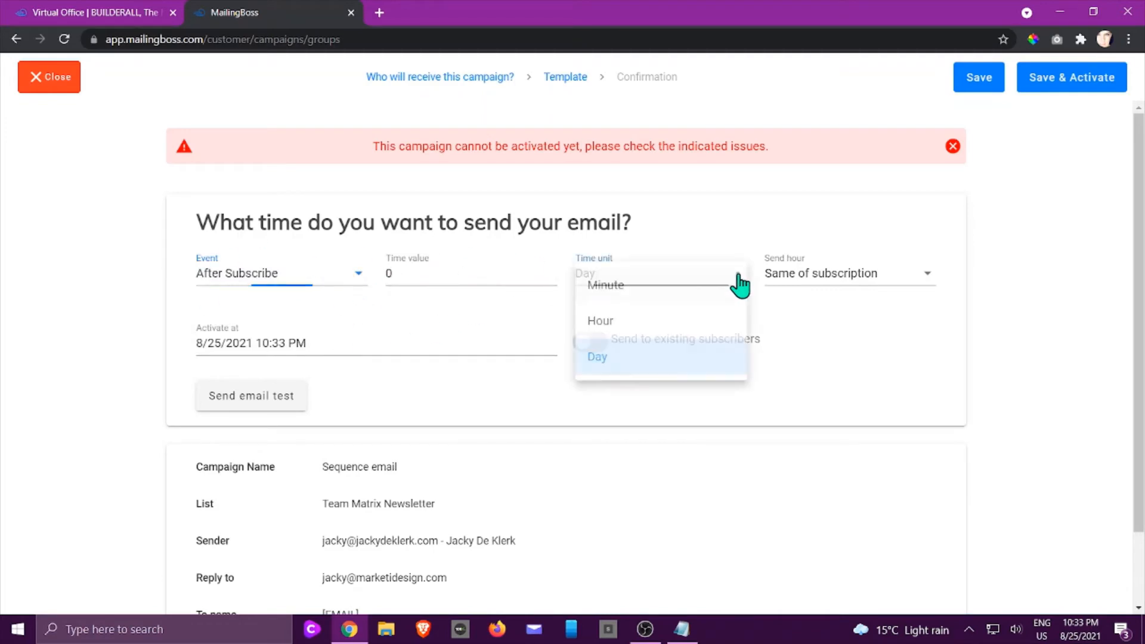
click(742, 282)
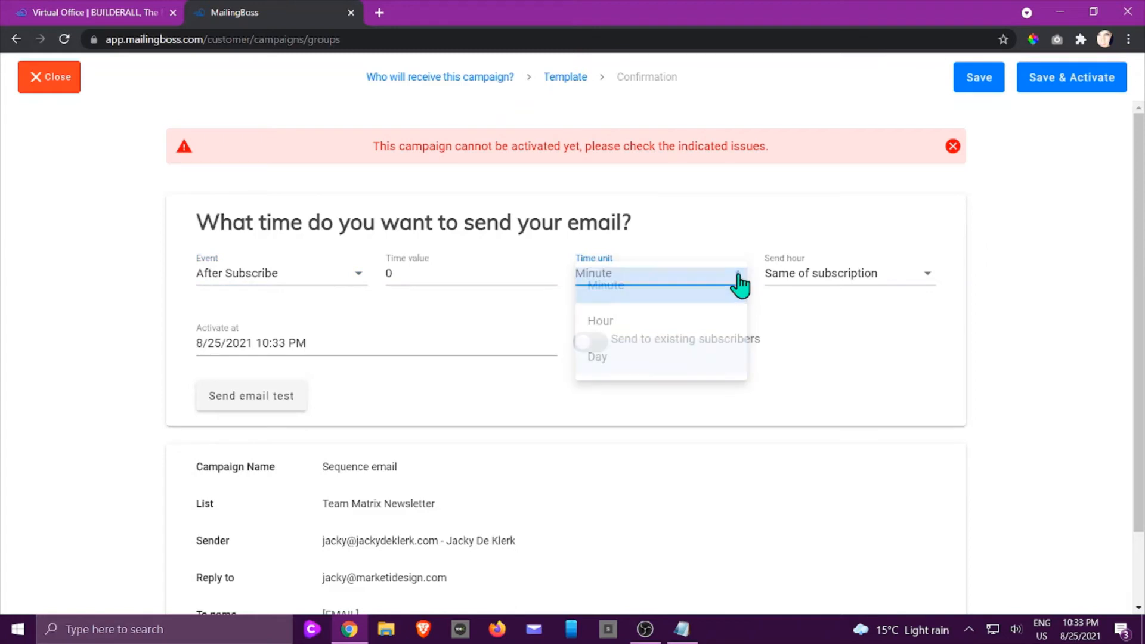
- Set the campaign's send delay to 5 minutes, and save both the campaign and its sequence
click(703, 278)
click(624, 285)
double_click(428, 269)
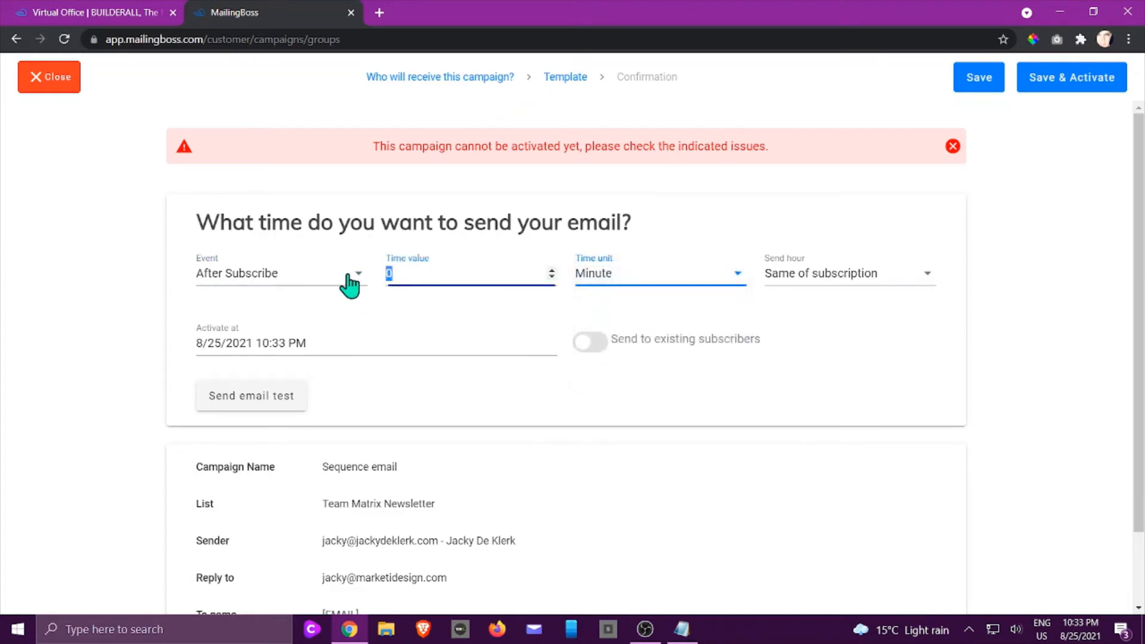
click(634, 402)
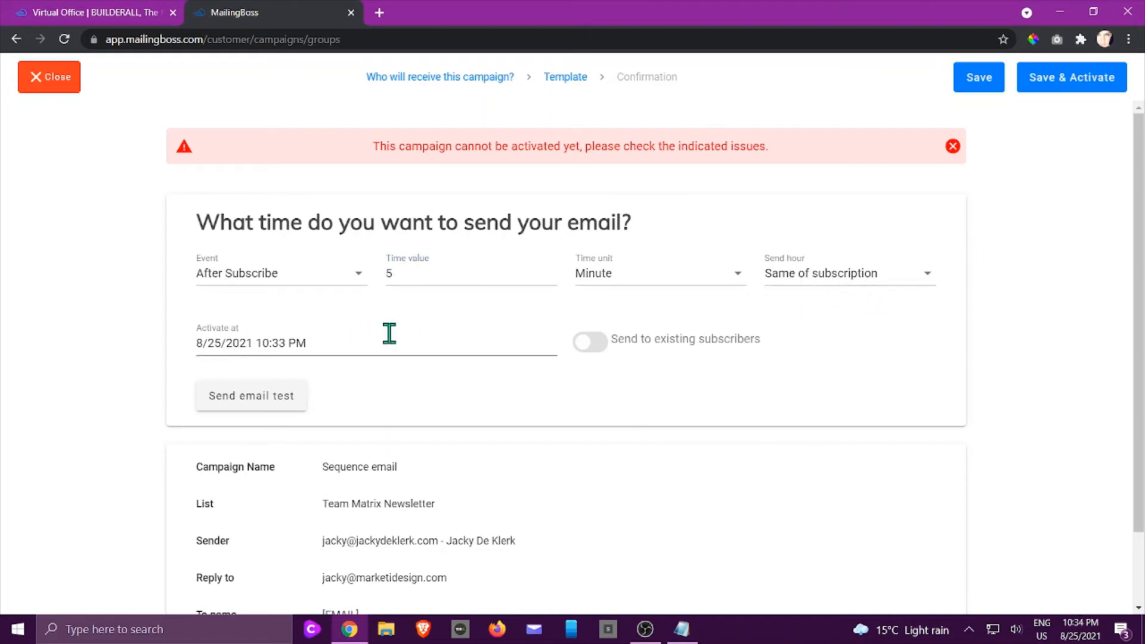
scroll(387, 332, down, 1)
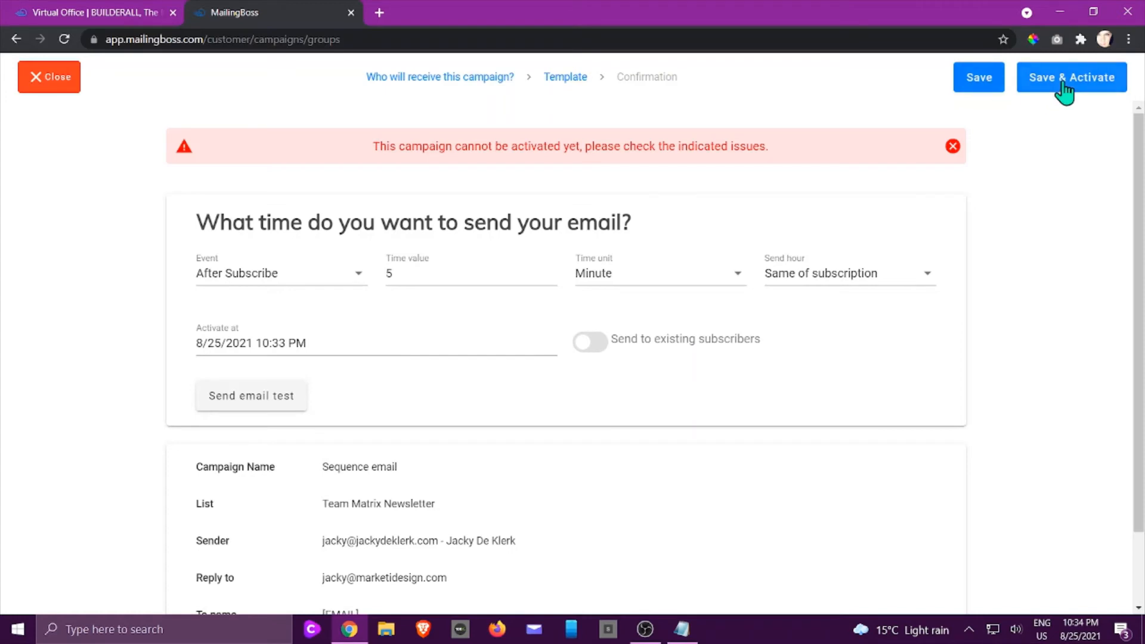
click(986, 81)
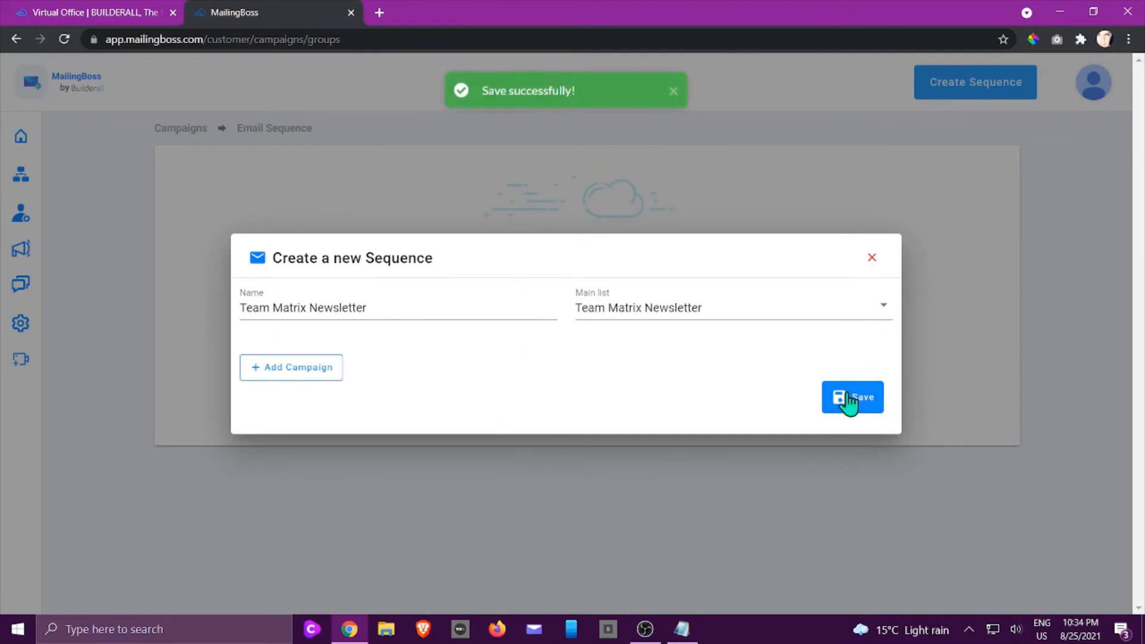
click(852, 412)
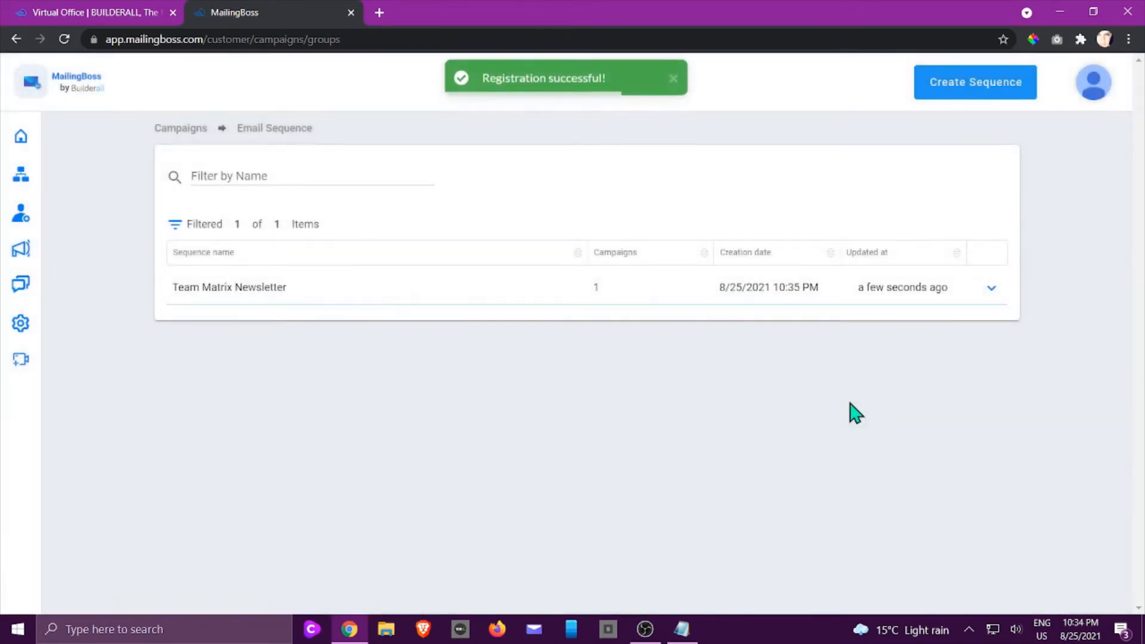
- Add a second autoresponder campaign to the existing Team Matrix Newsletter sequence and save its recipient settings
click(991, 289)
click(962, 309)
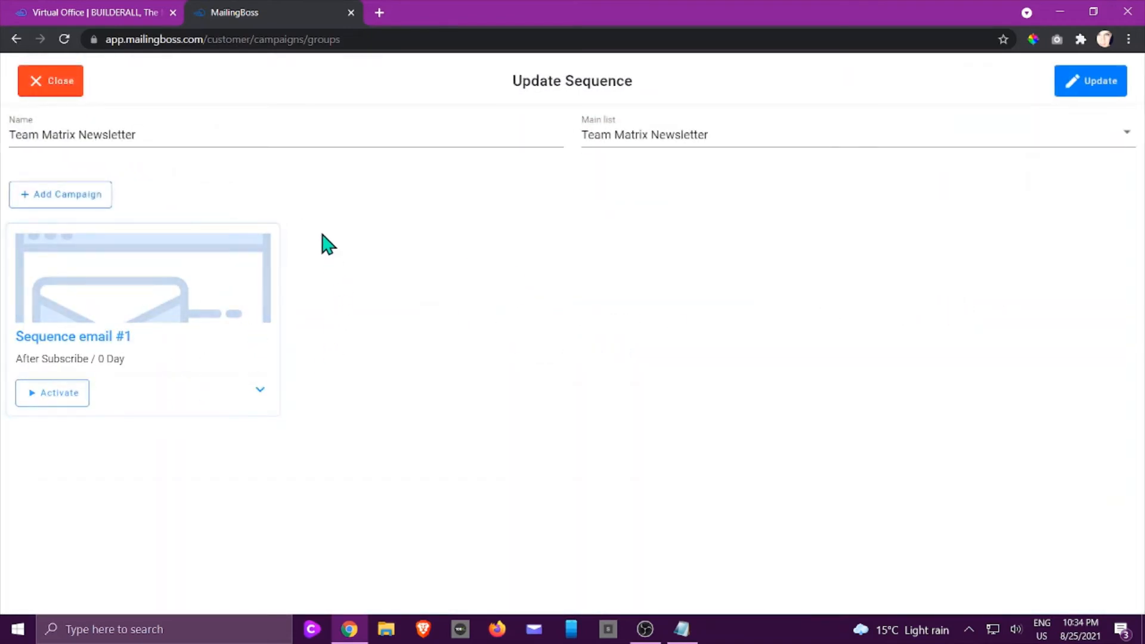
click(96, 199)
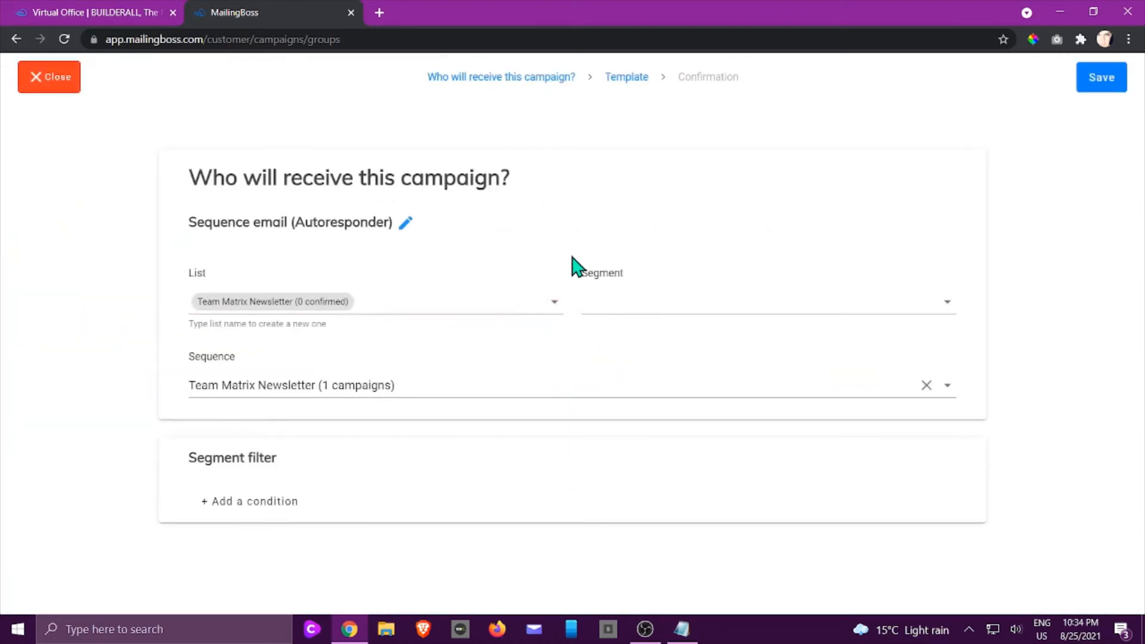
click(407, 224)
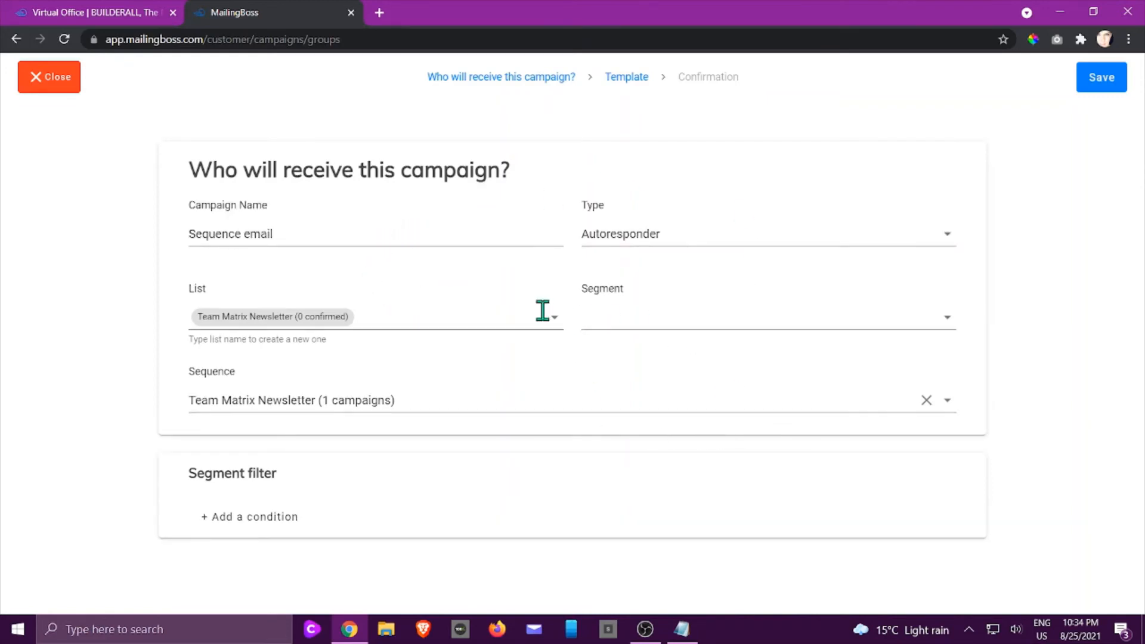
click(1112, 84)
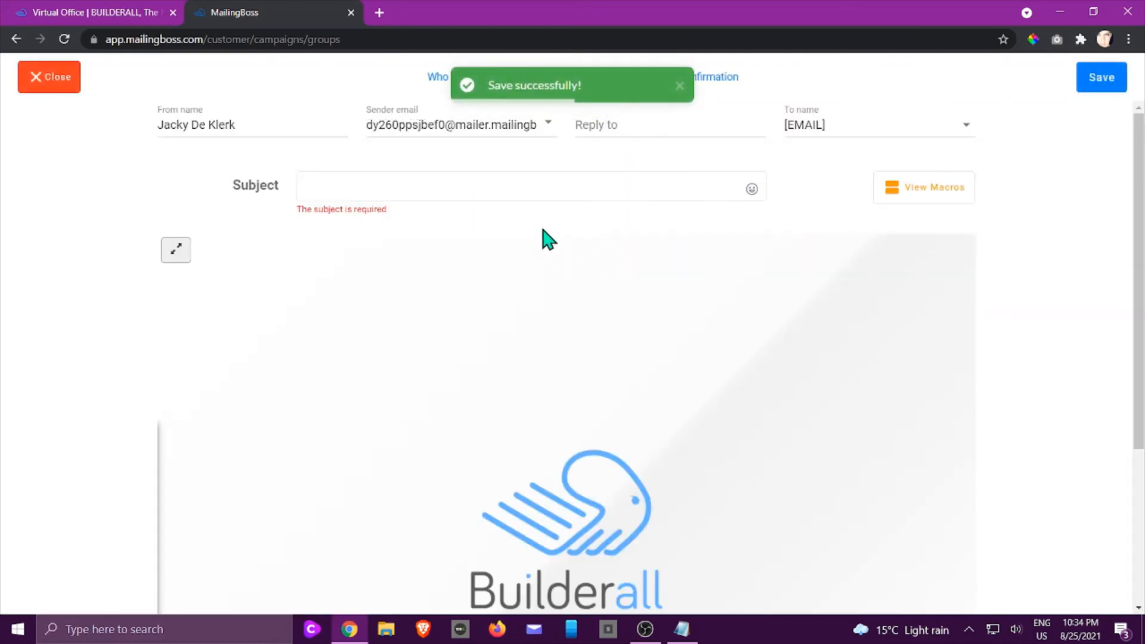
- Set the second email's subject to "2 Newsletter"
click(449, 188)
text(2 Newsletter)
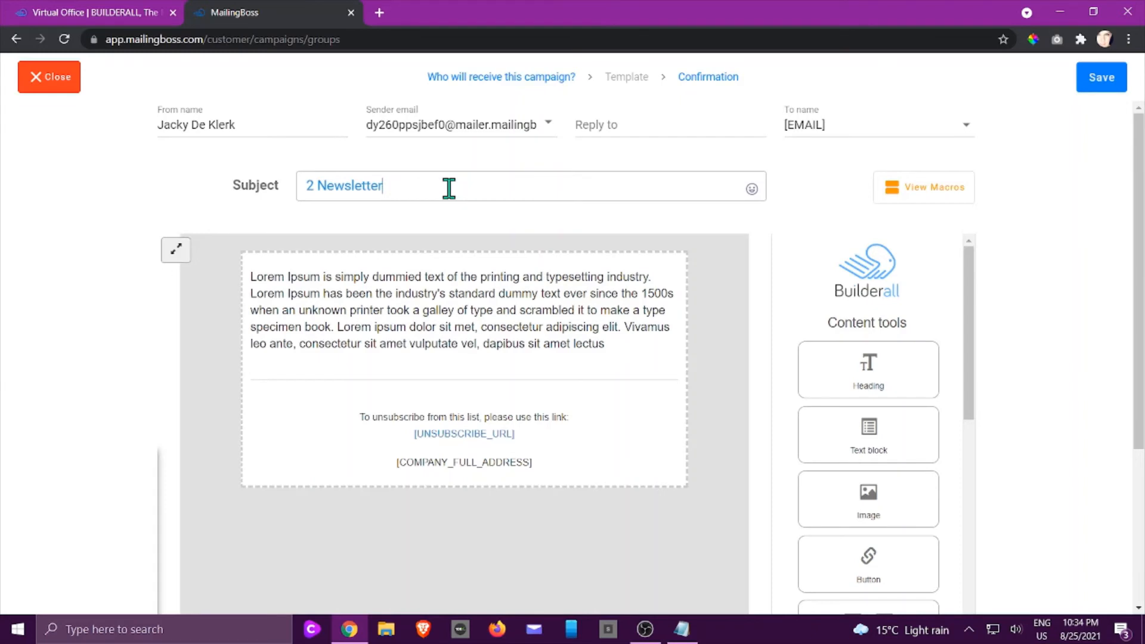
click(480, 312)
click(480, 330)
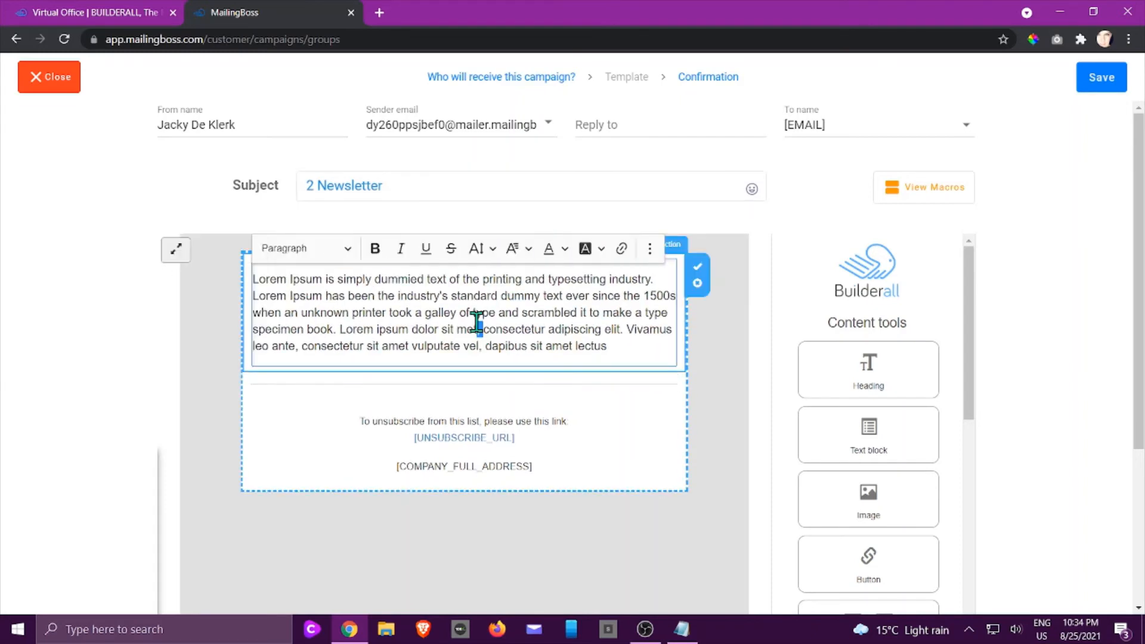
drag(611, 346, 250, 276)
click(208, 263)
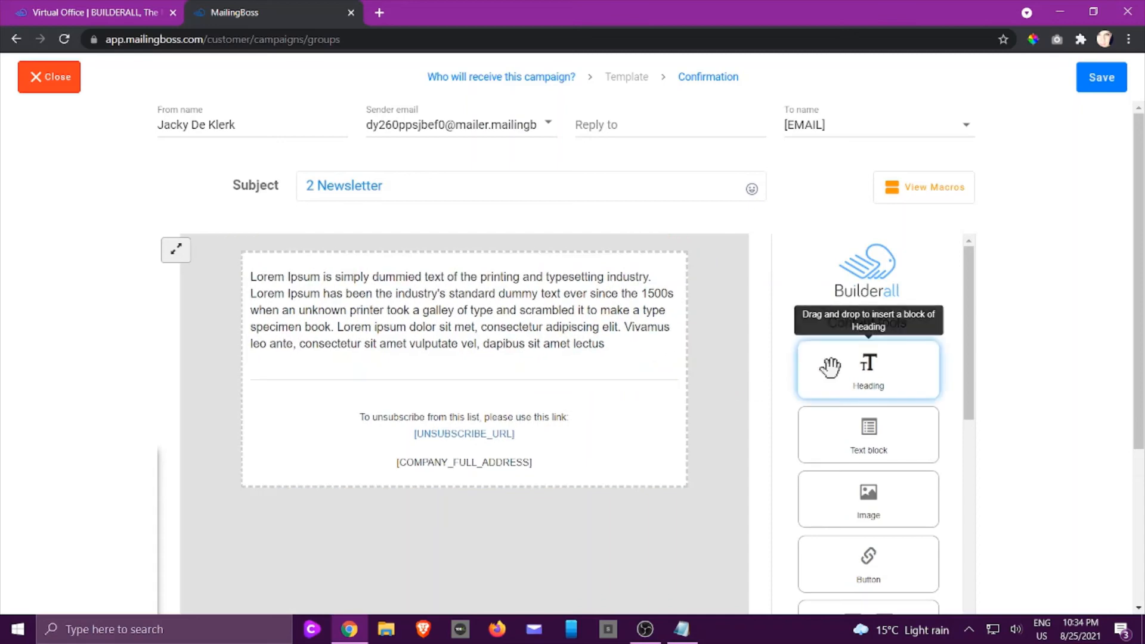
- Insert a heading block and an image block, in that order, above the Lorem Ipsum text
drag(826, 365, 477, 305)
drag(865, 496, 458, 446)
scroll(613, 458, down, 4)
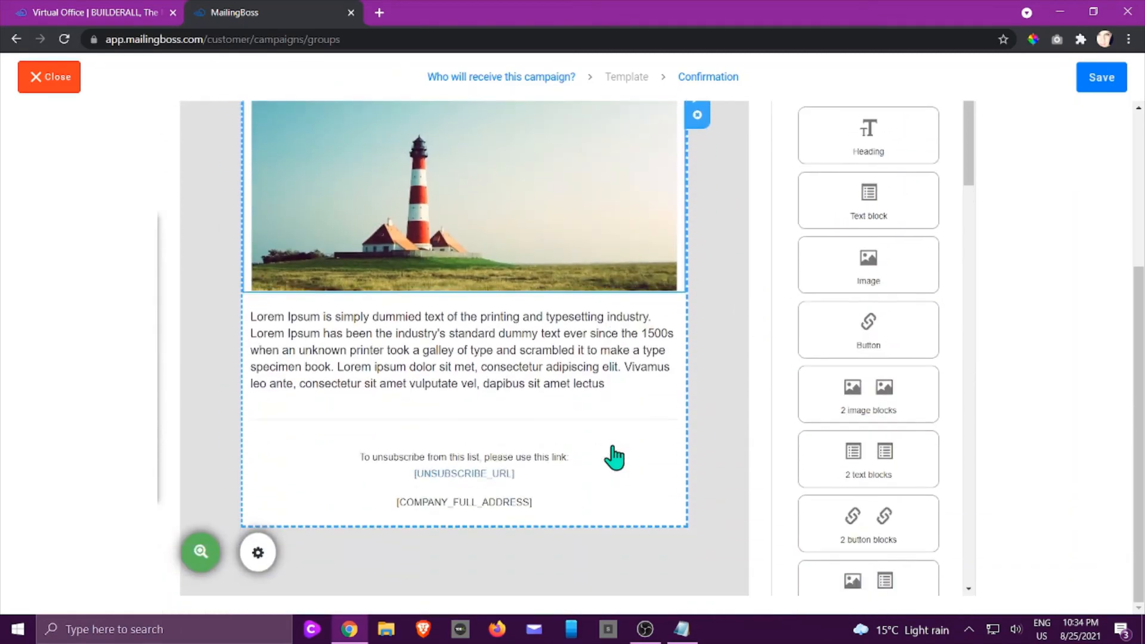
scroll(617, 448, up, 4)
- Choose the verified address whose domain matches the sender's name as the sender email
click(556, 127)
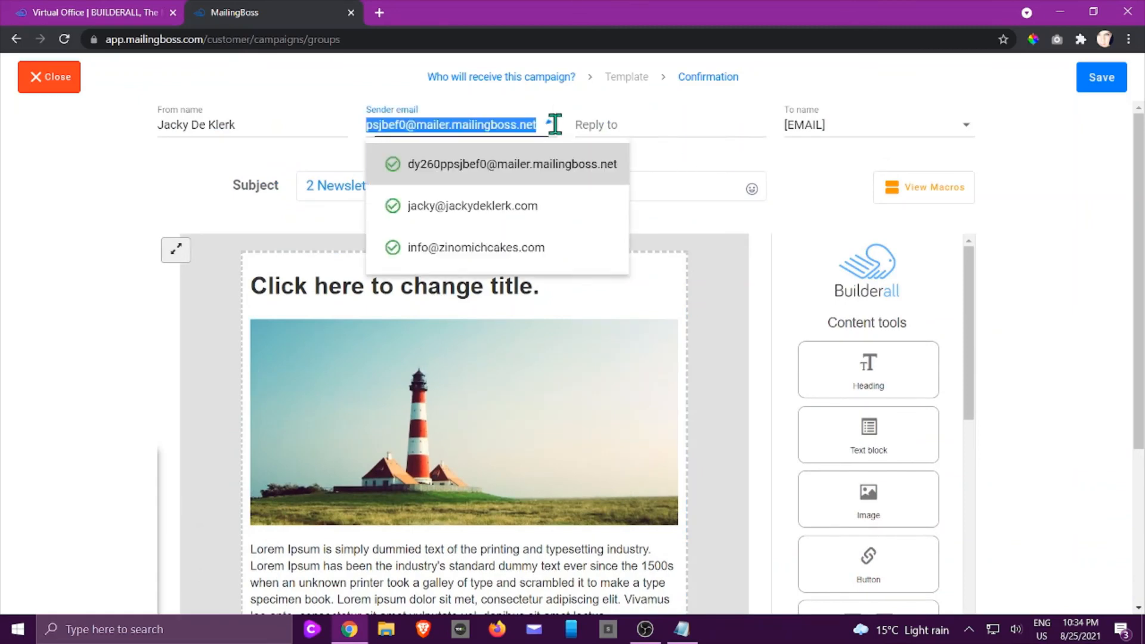
click(488, 205)
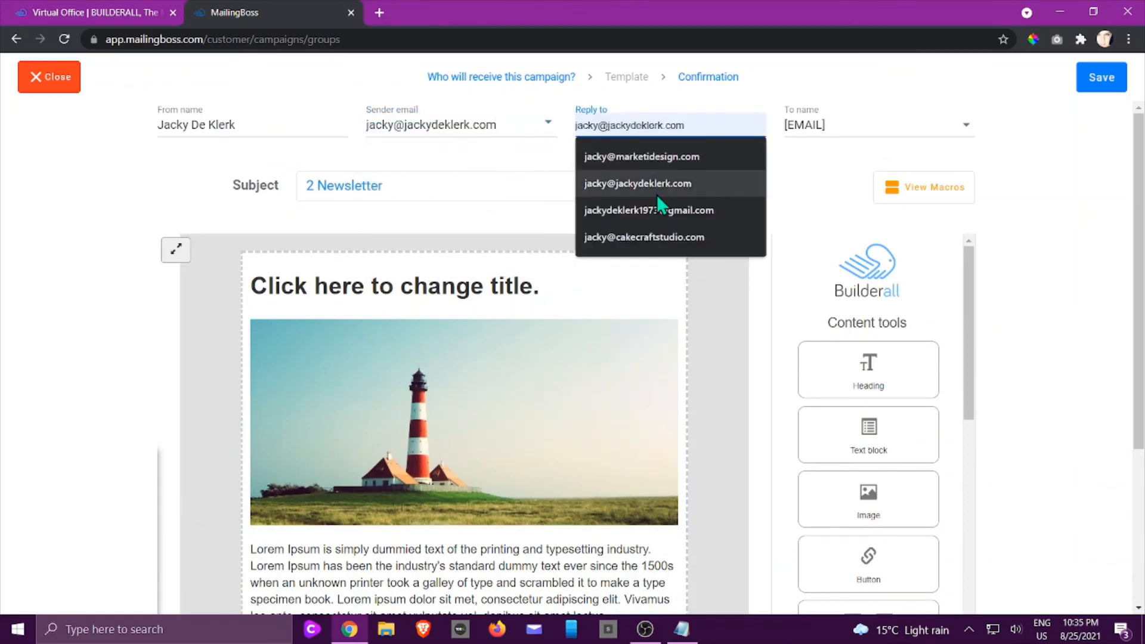
click(656, 220)
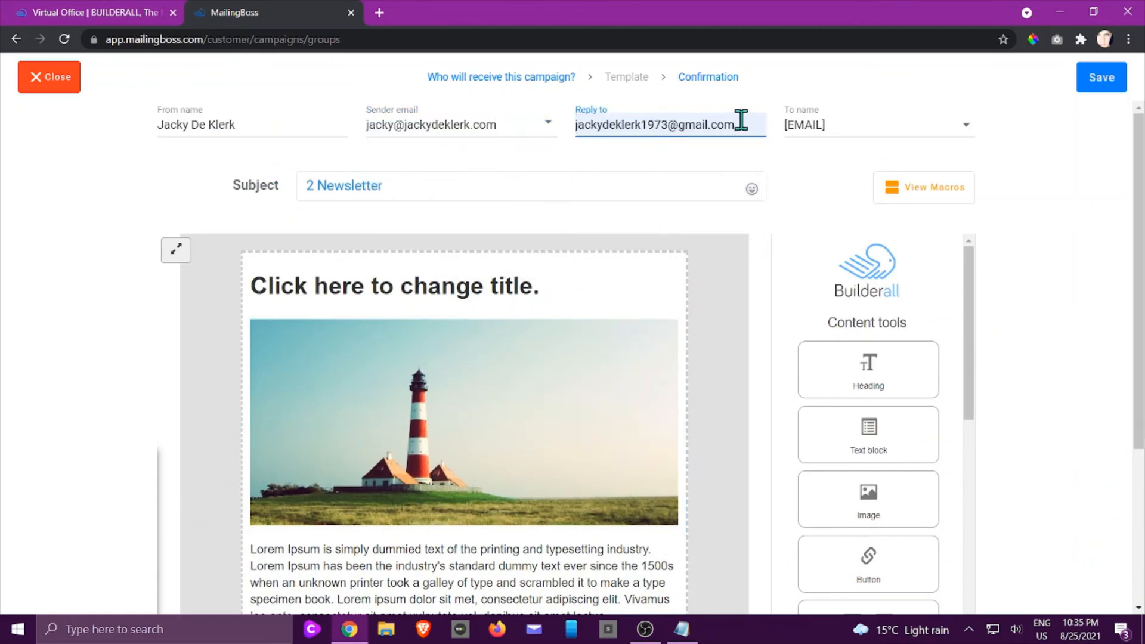
drag(742, 122, 511, 128)
key(BackSpace)
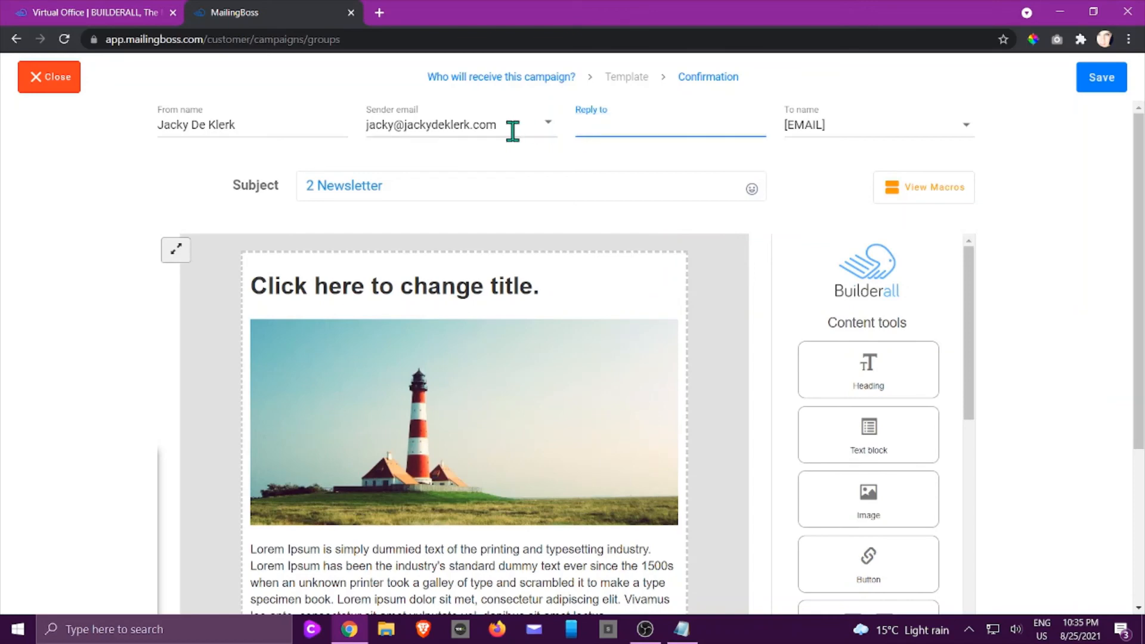
- Fill in the reply-to email with the same address as the sender email and save the template
click(614, 123)
click(634, 179)
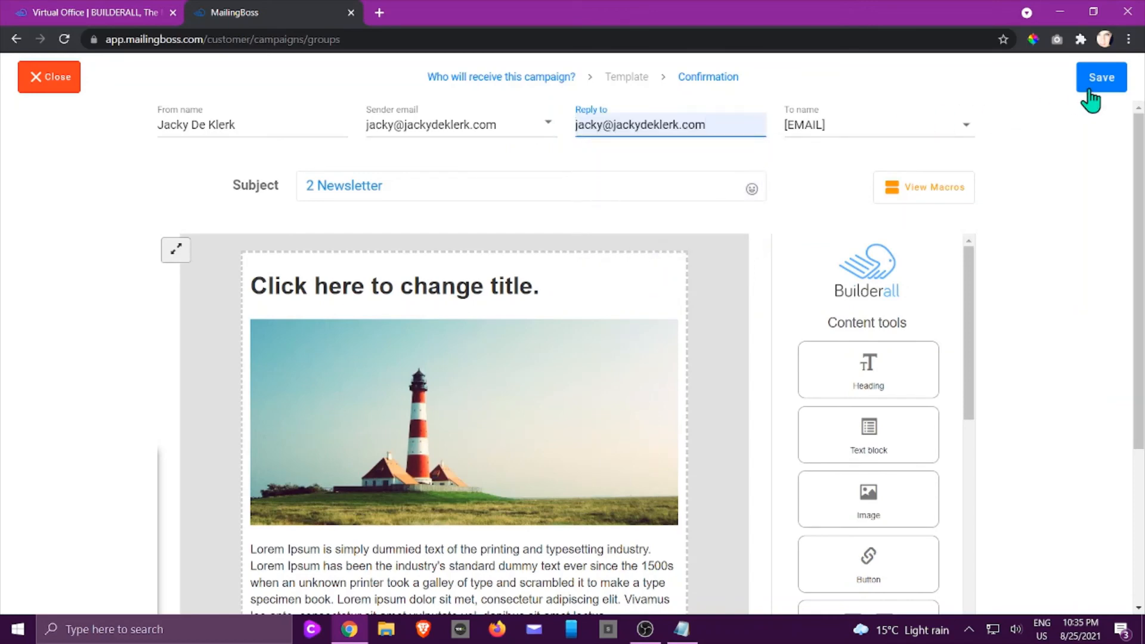
click(1090, 92)
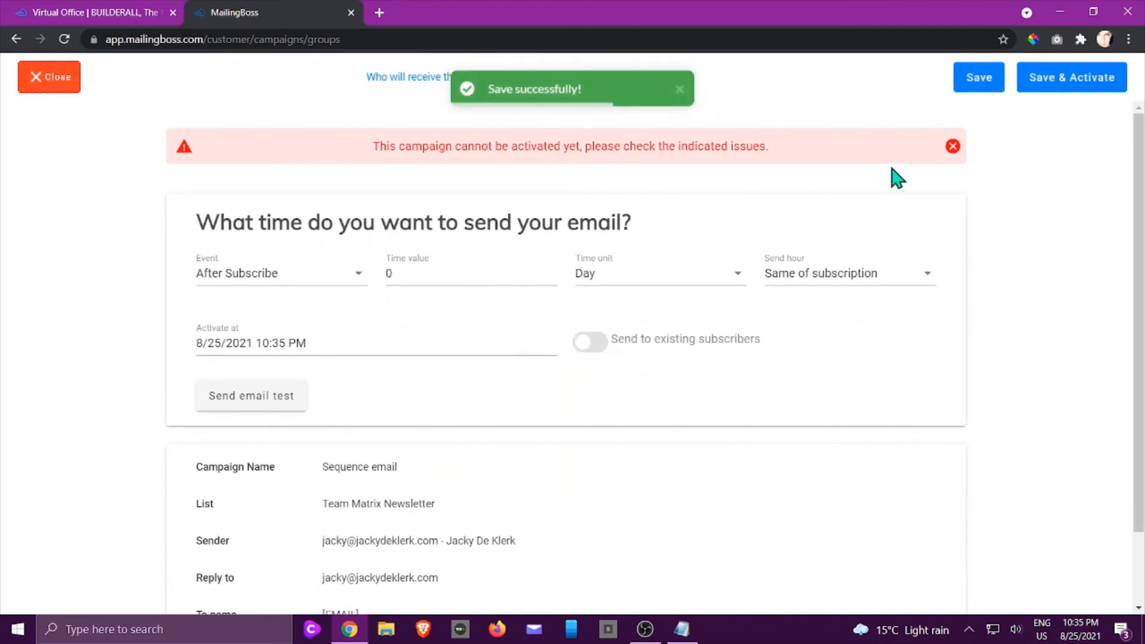
- Schedule the second campaign with the After Subscribe event and a time value of 3 days, and save it
click(353, 188)
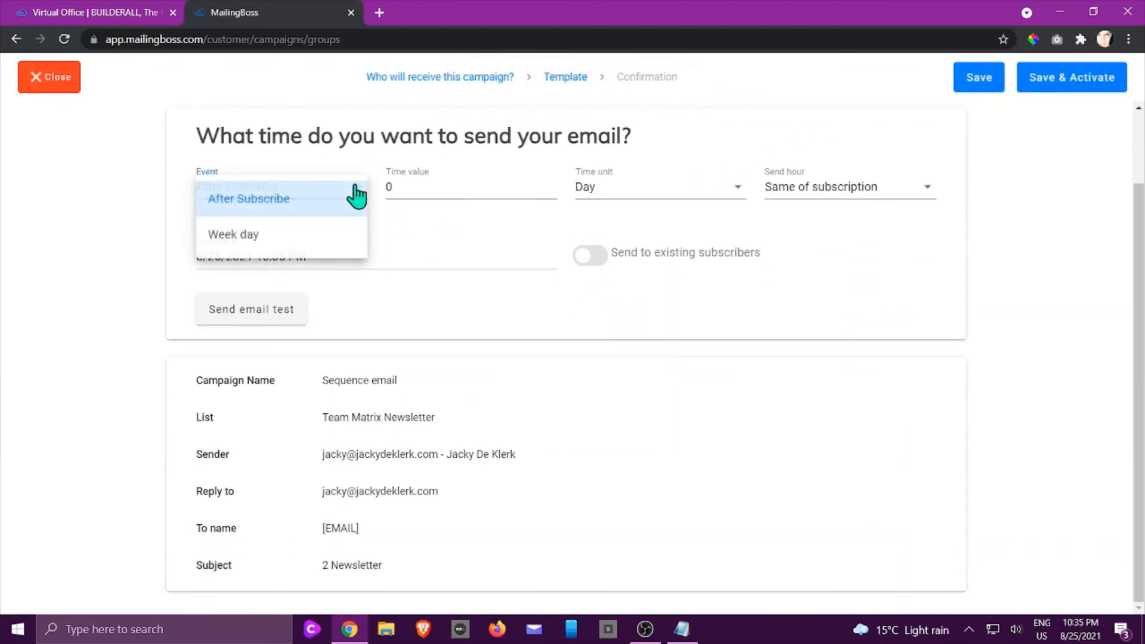
click(358, 197)
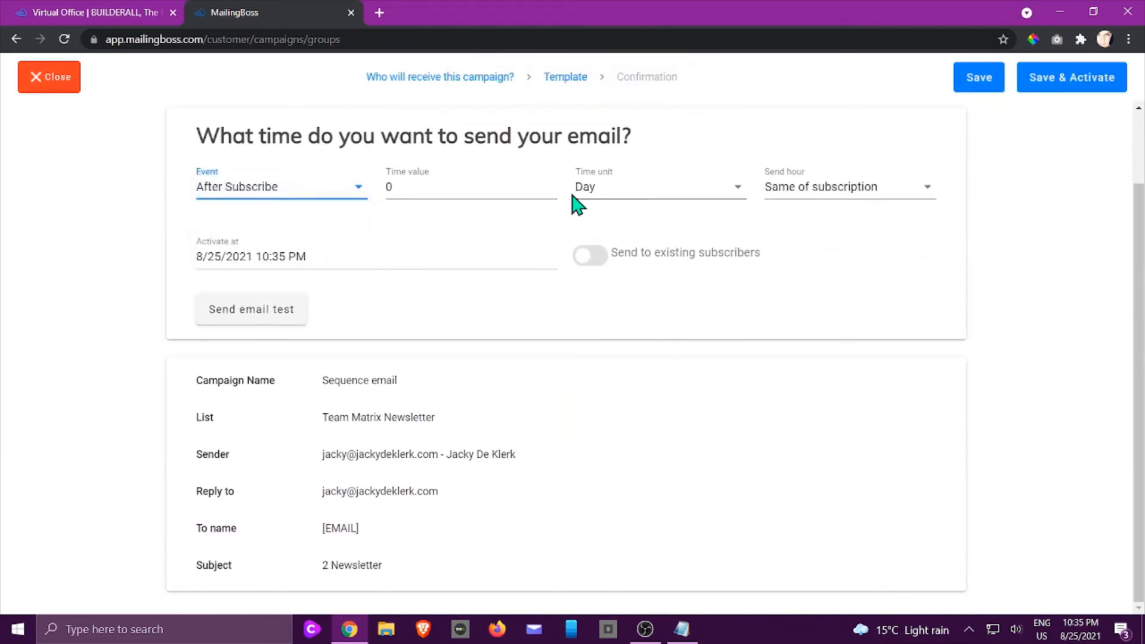
click(552, 184)
click(552, 184)
click(553, 183)
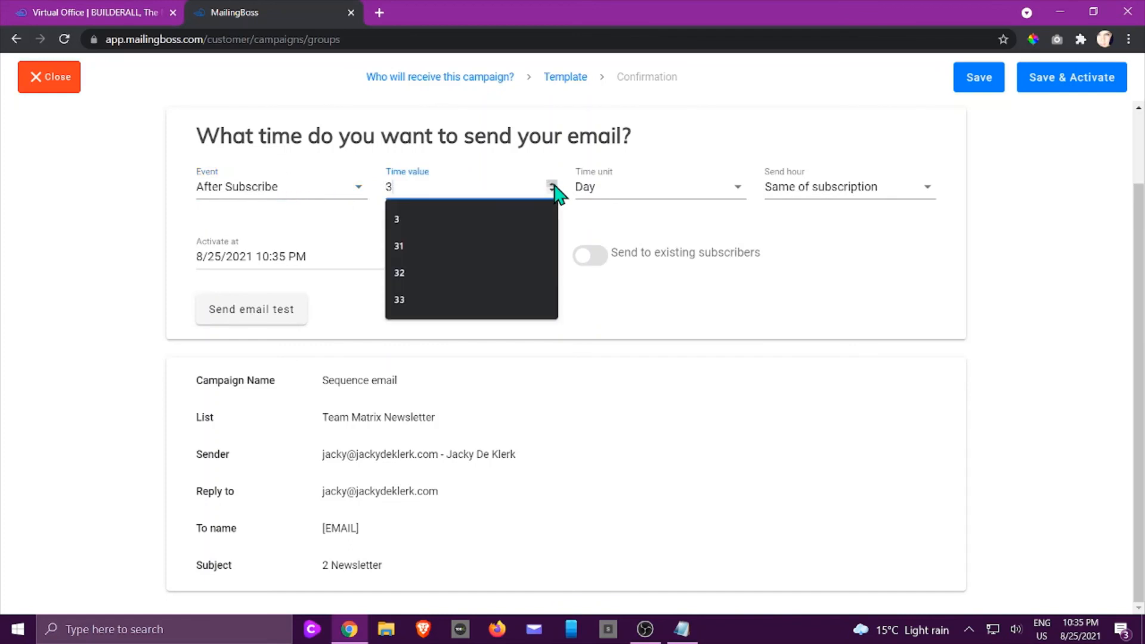
click(793, 337)
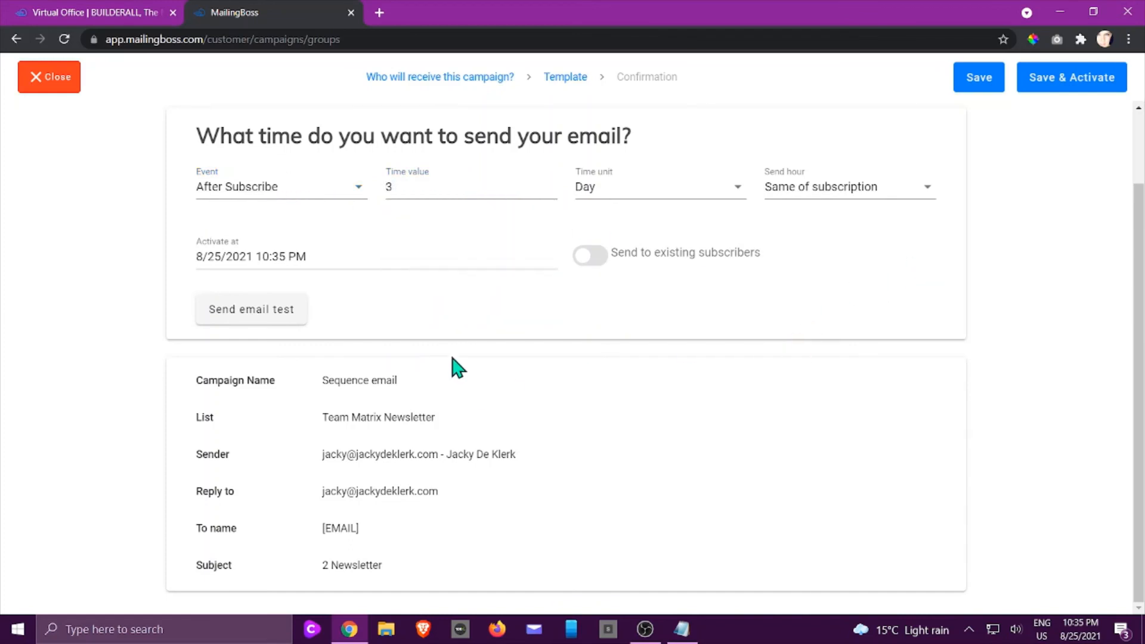
click(979, 77)
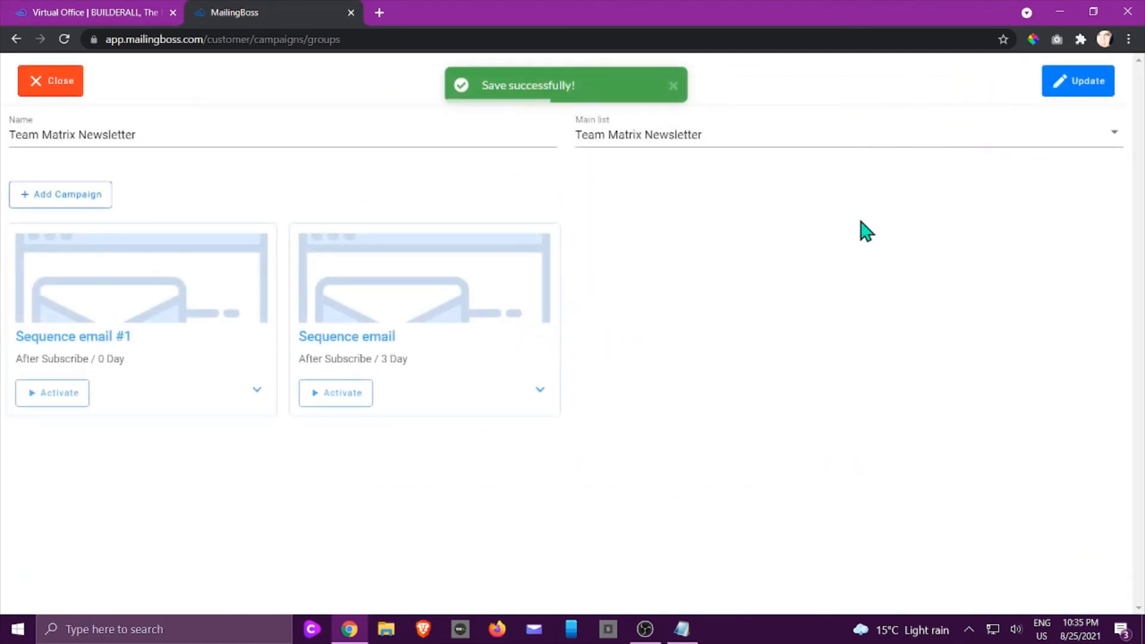